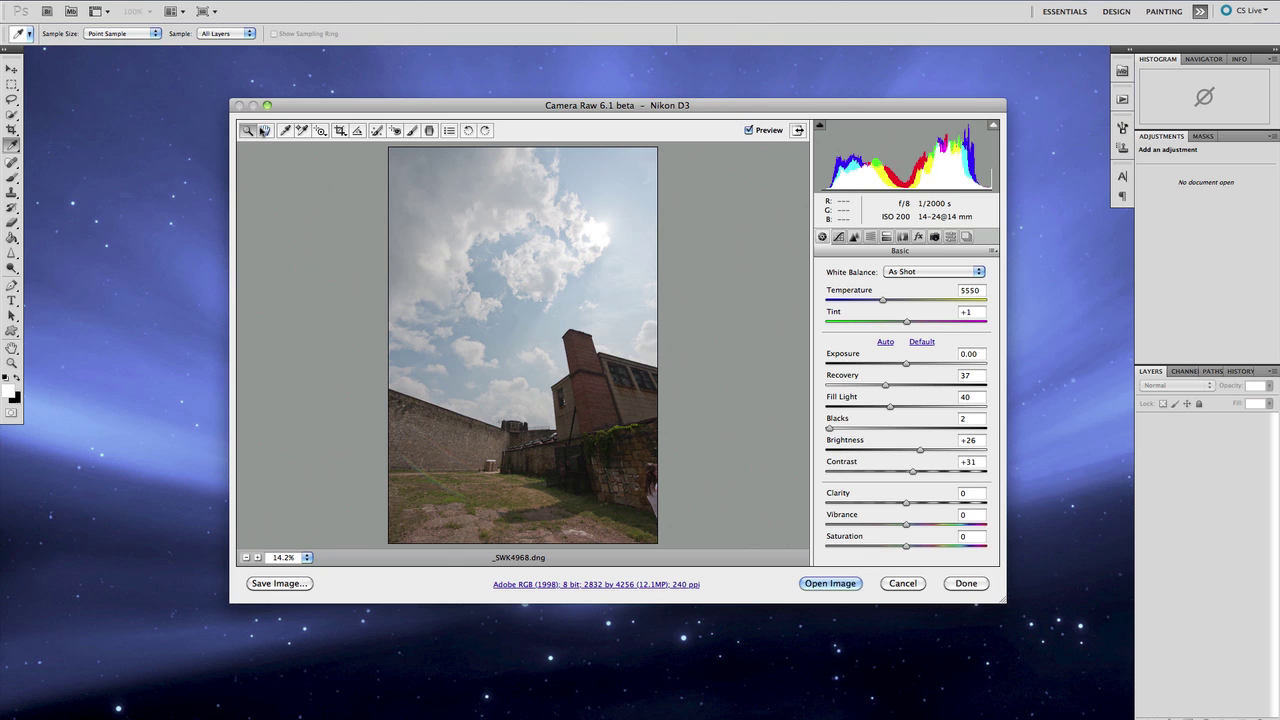
Step: Select the Hand tool in the Camera Raw toolbar to pan instead of zoom
left_click(265, 130)
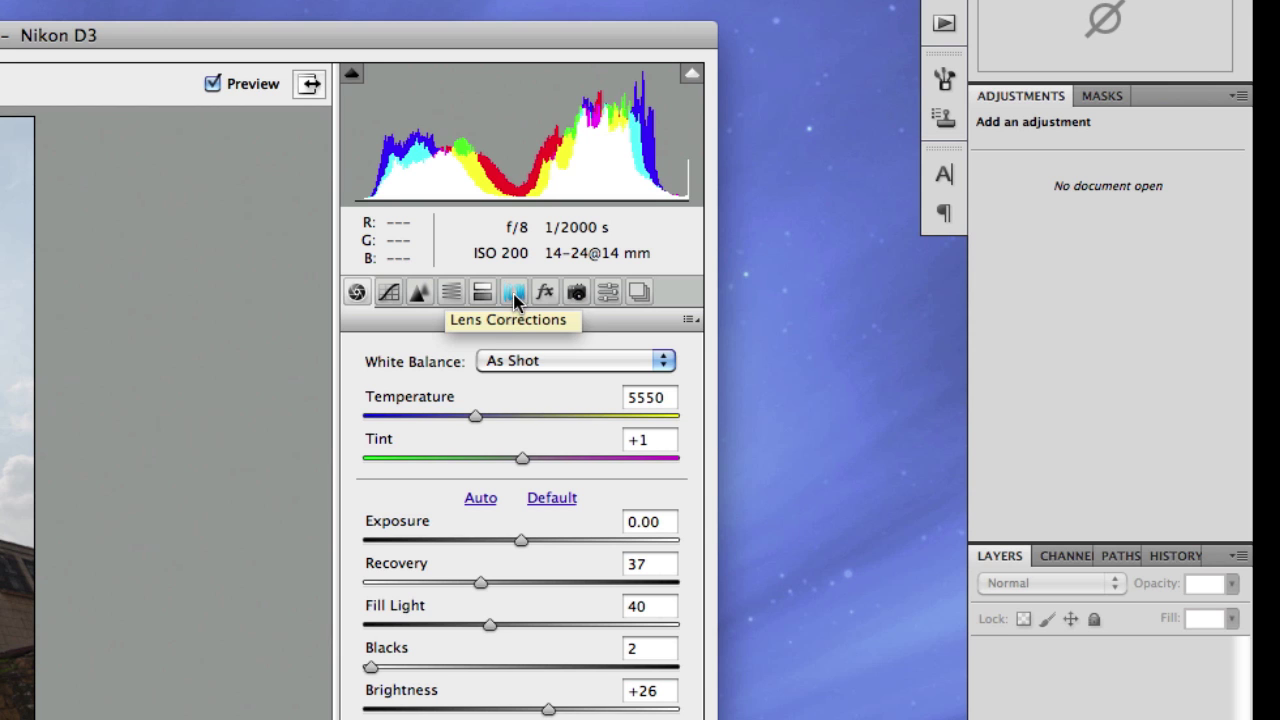
Step: Enable Lens Profile Corrections in the Lens Corrections tab and check the detected 14-24mm model
left_click(514, 295)
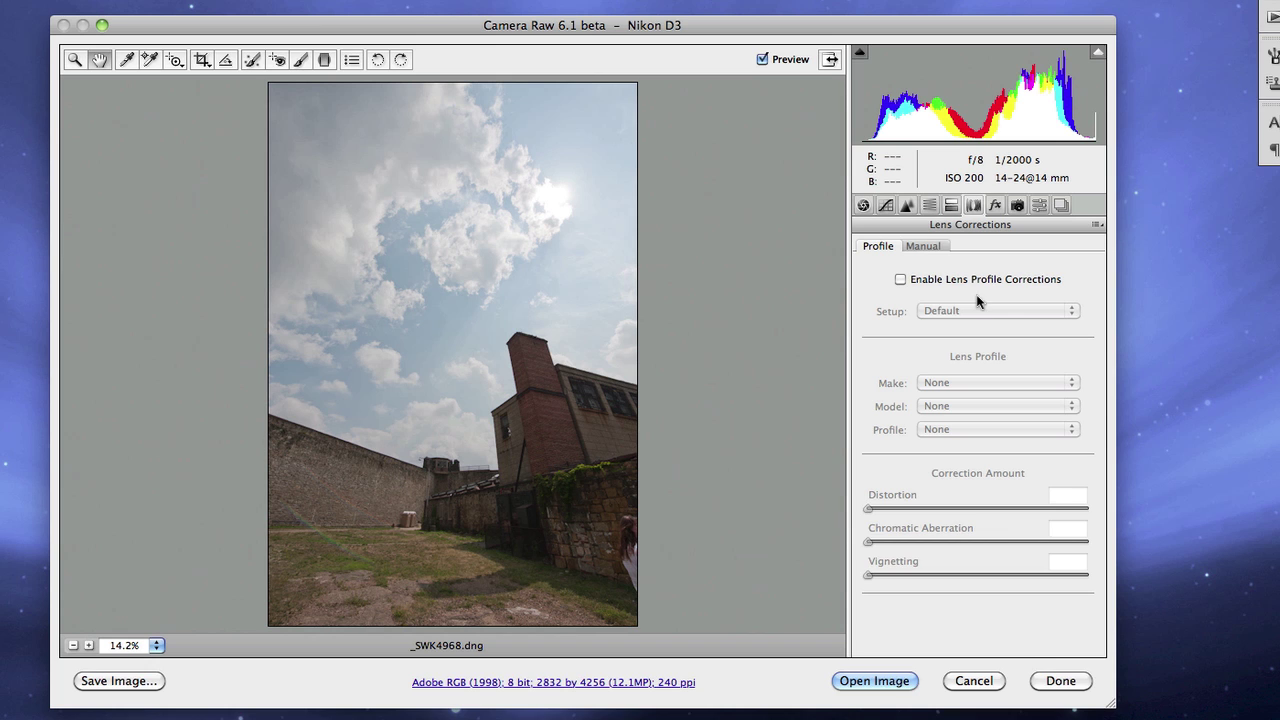
left_click(901, 279)
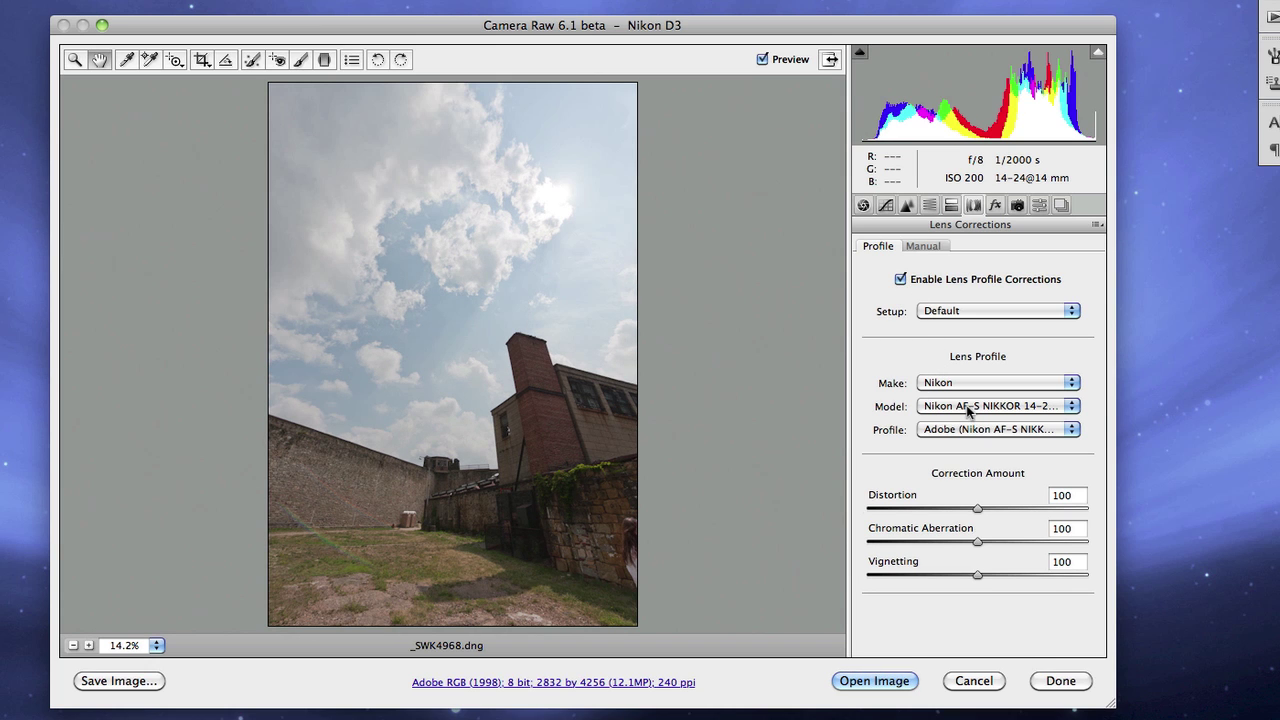
left_click(1071, 408)
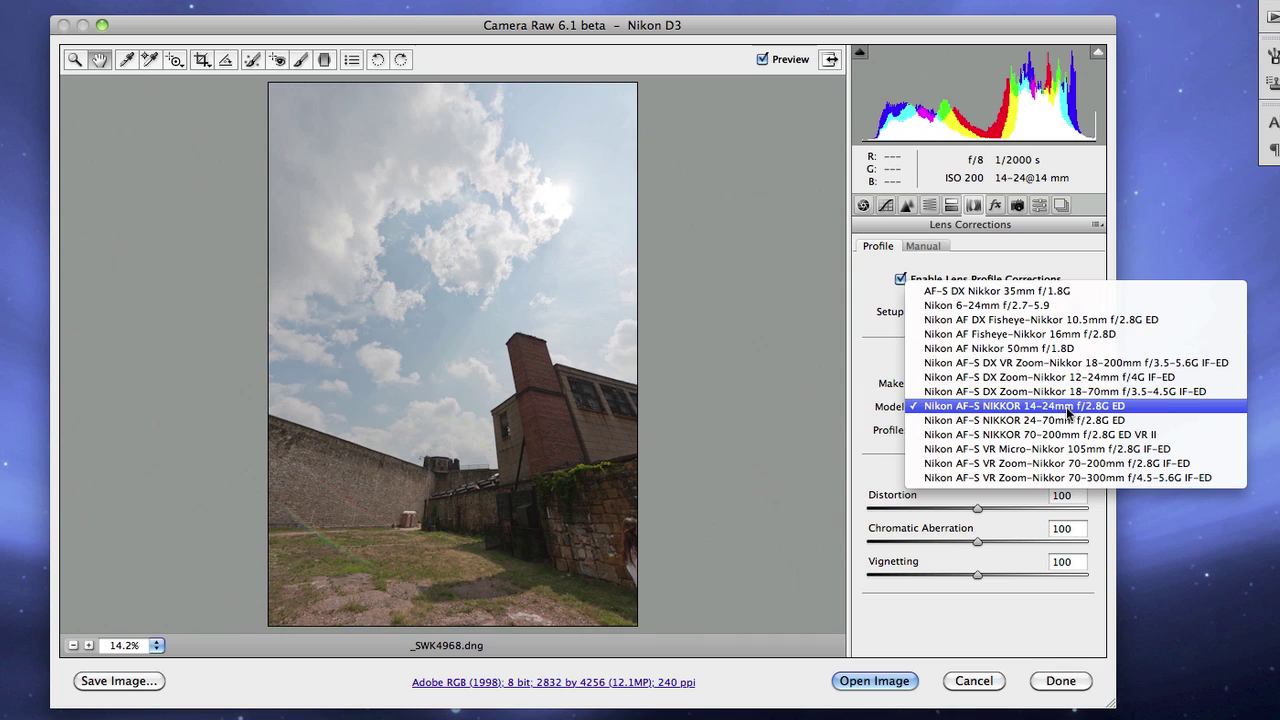
left_click(866, 397)
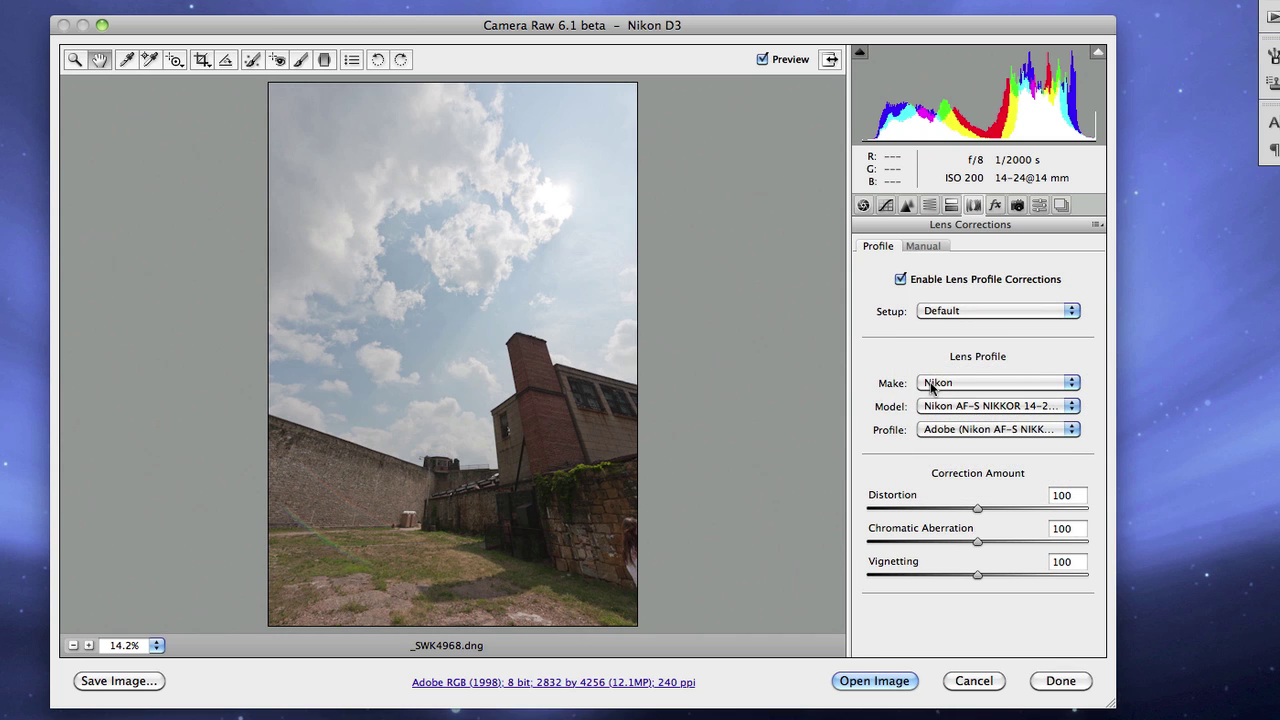
Step: Confirm Make Nikon, Model AF-S NIKKOR 14-24mm f/2.8G ED and the Adobe profile, leaving them unchanged
left_click(915, 388)
left_click(886, 384)
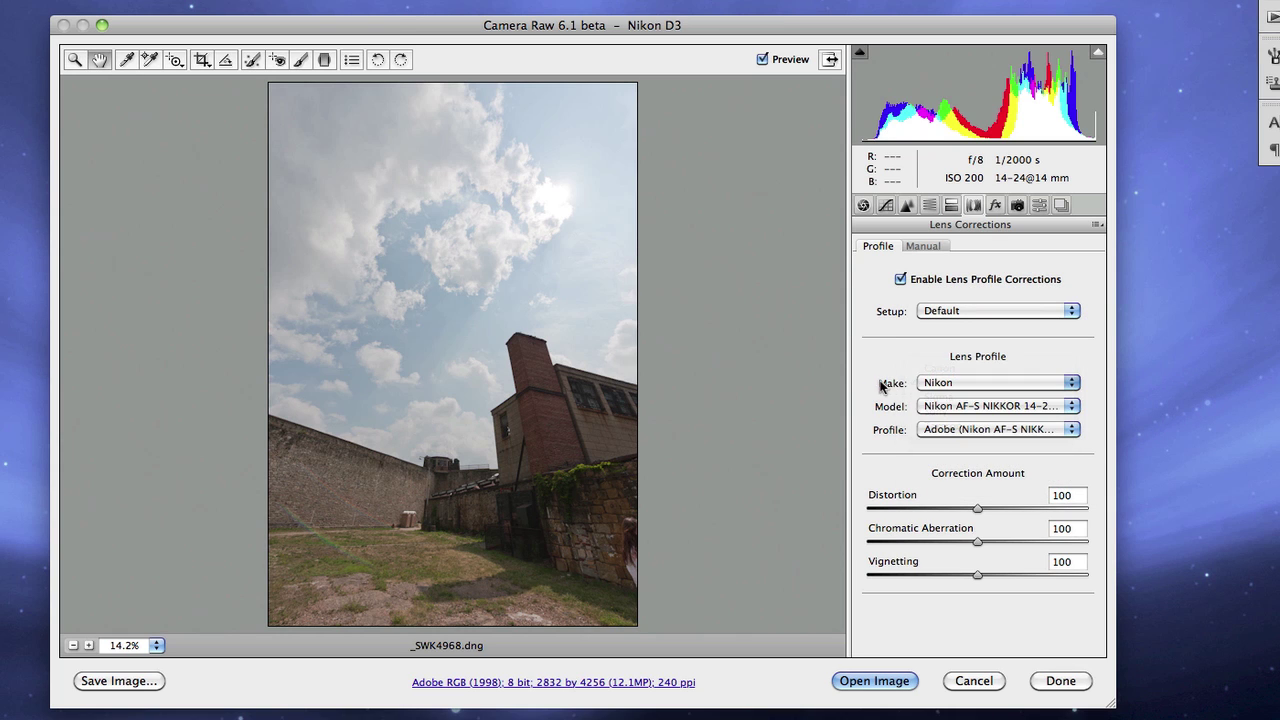
left_click(928, 433)
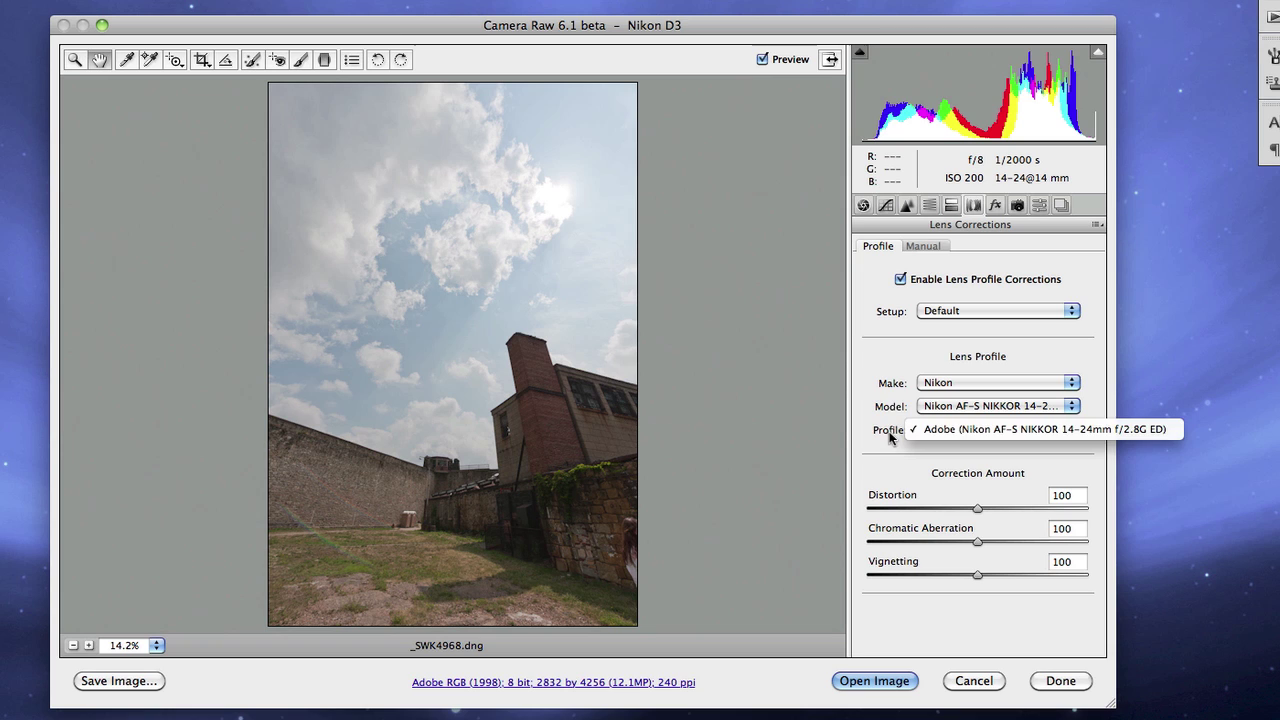
left_click(877, 432)
left_click(966, 429)
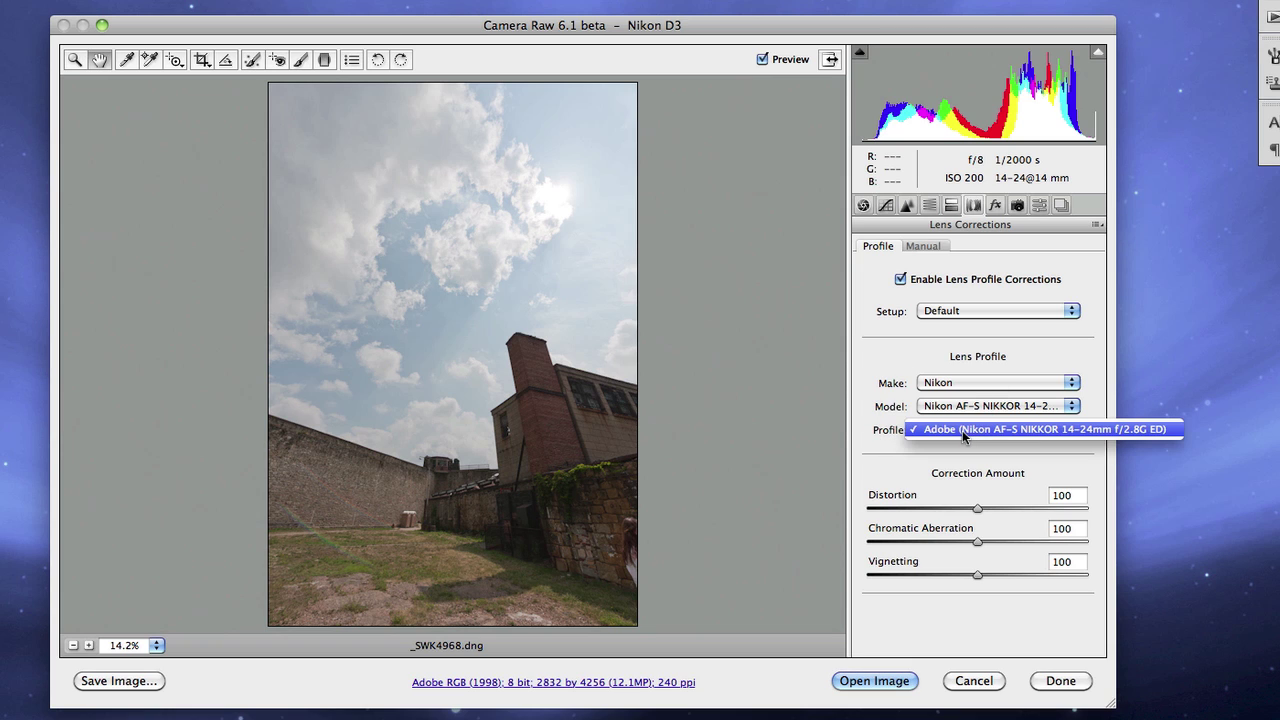
left_click(882, 440)
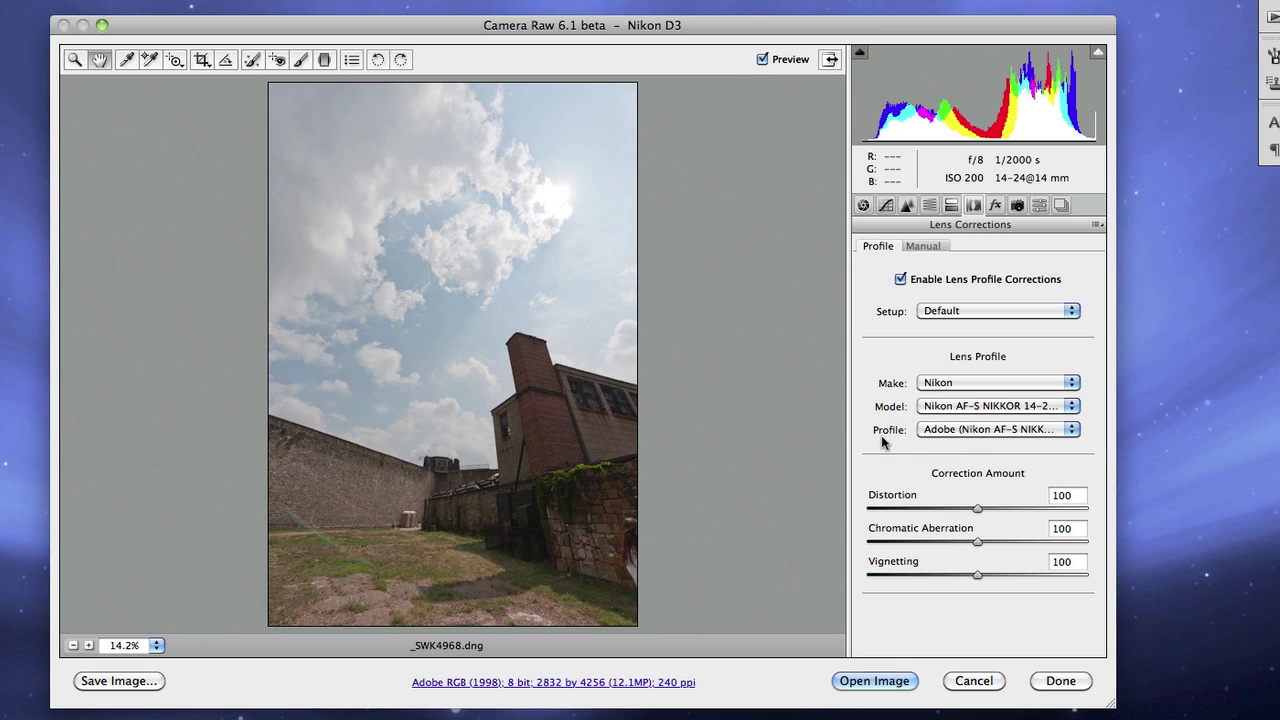
left_click(928, 409)
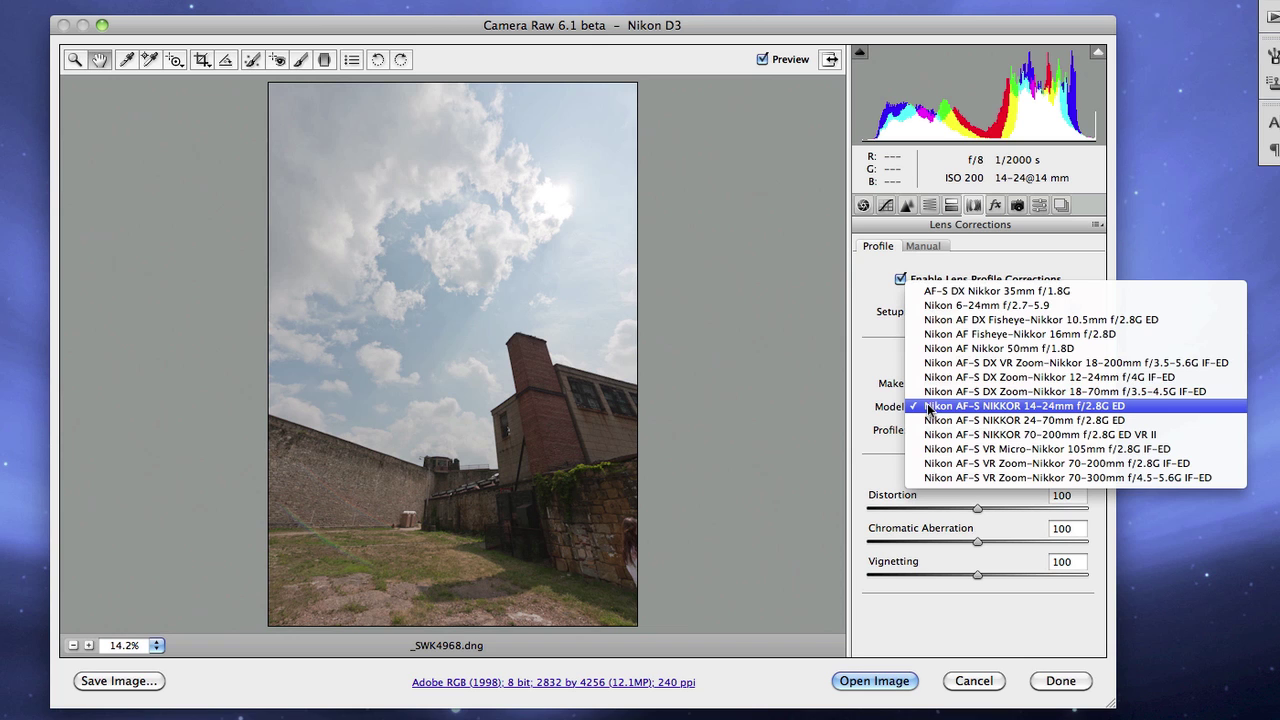
left_click(878, 406)
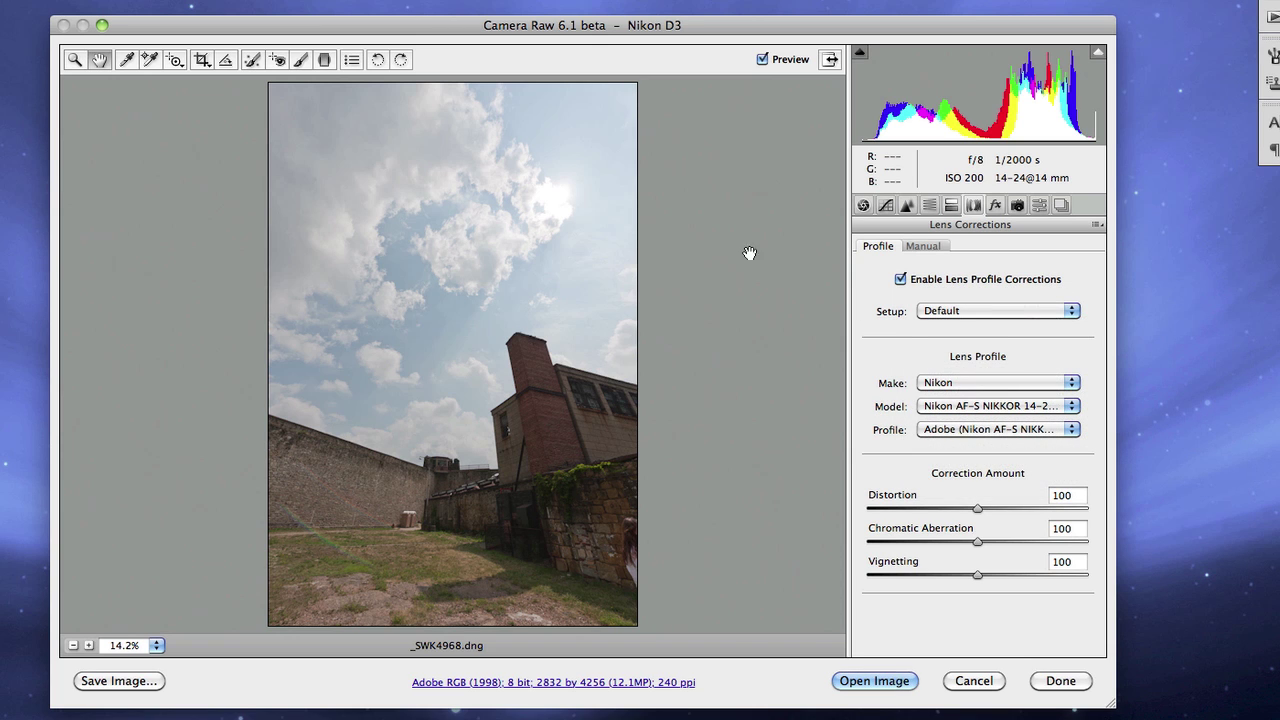
left_click(901, 281)
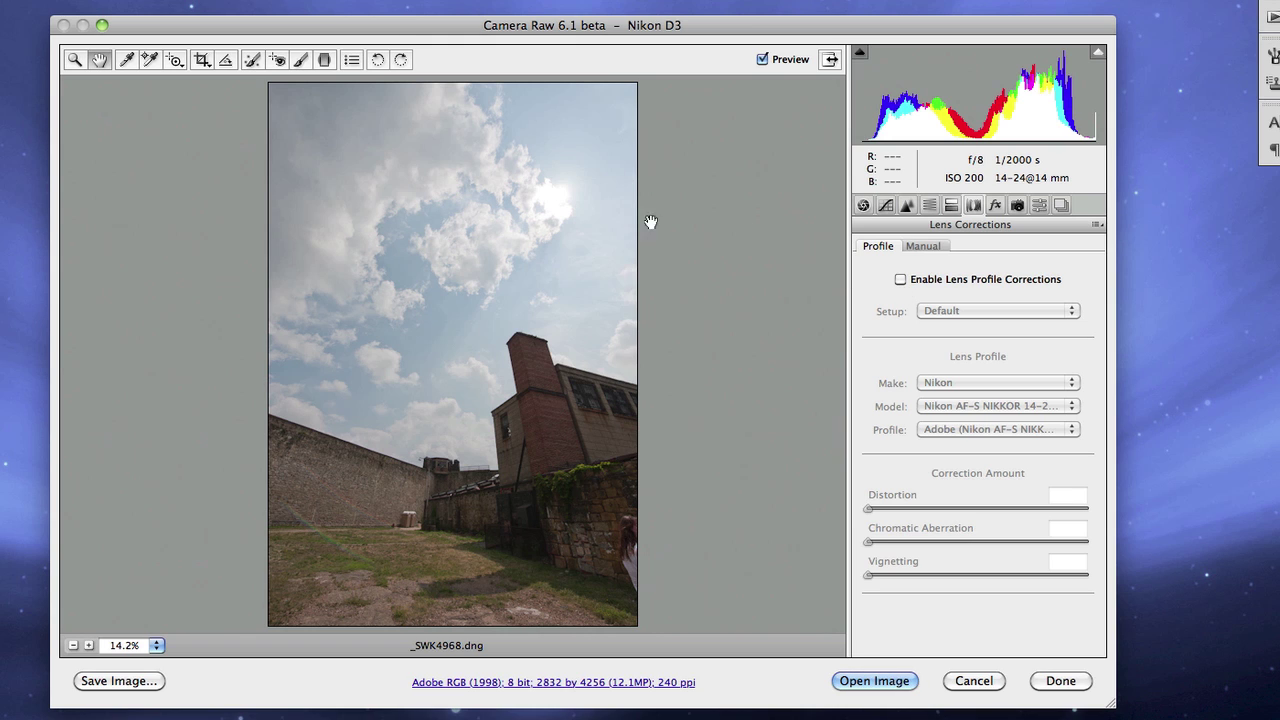
left_click(899, 281)
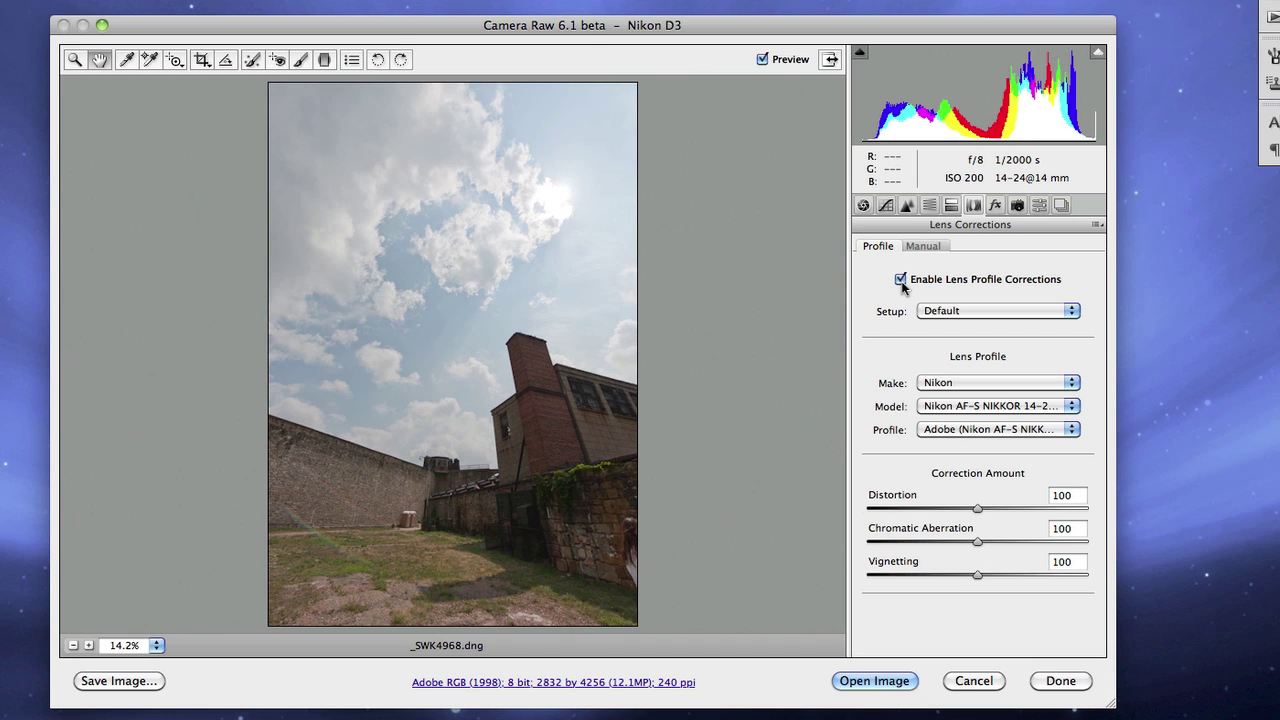
left_click(900, 281)
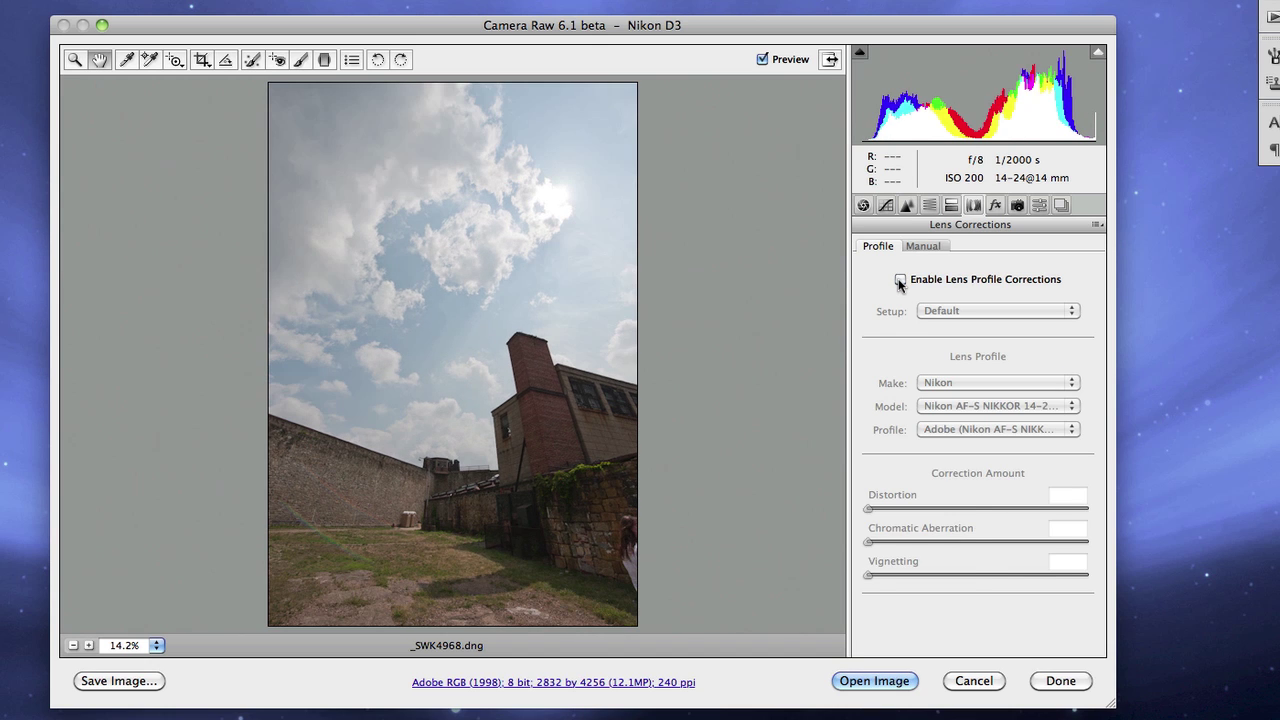
left_click(900, 281)
left_click(900, 281)
left_click(900, 281)
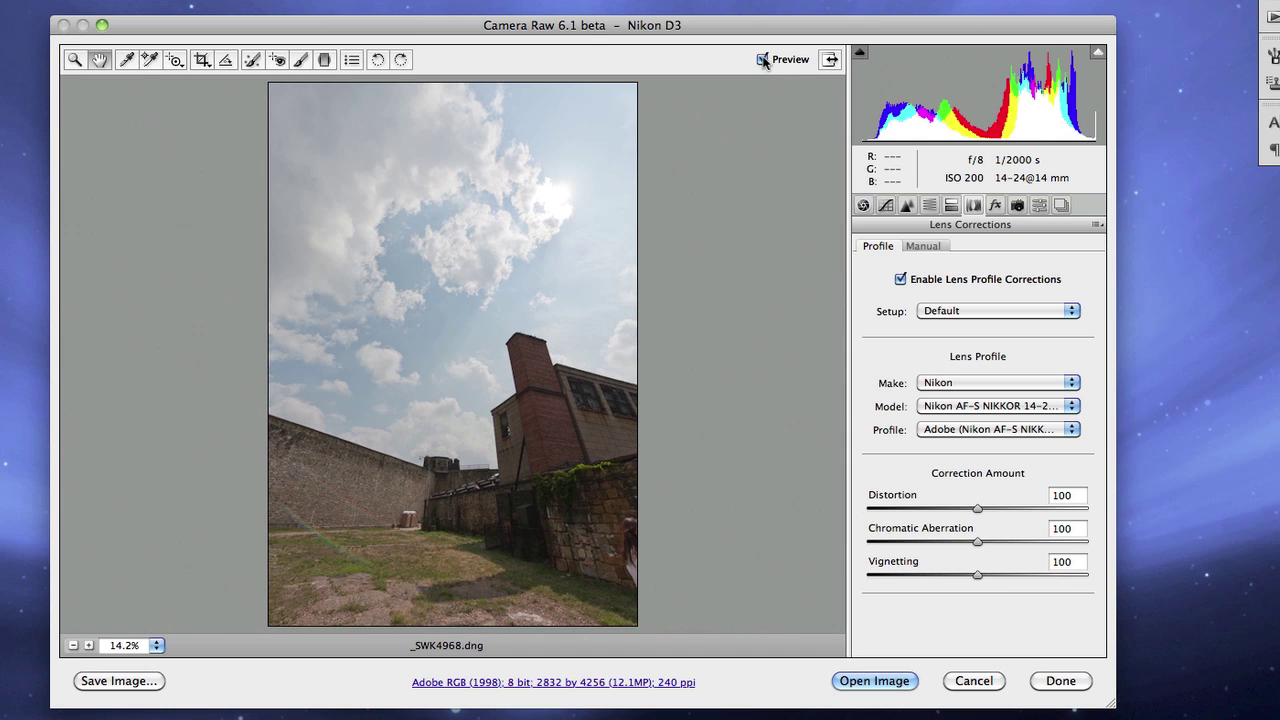
left_click(763, 60)
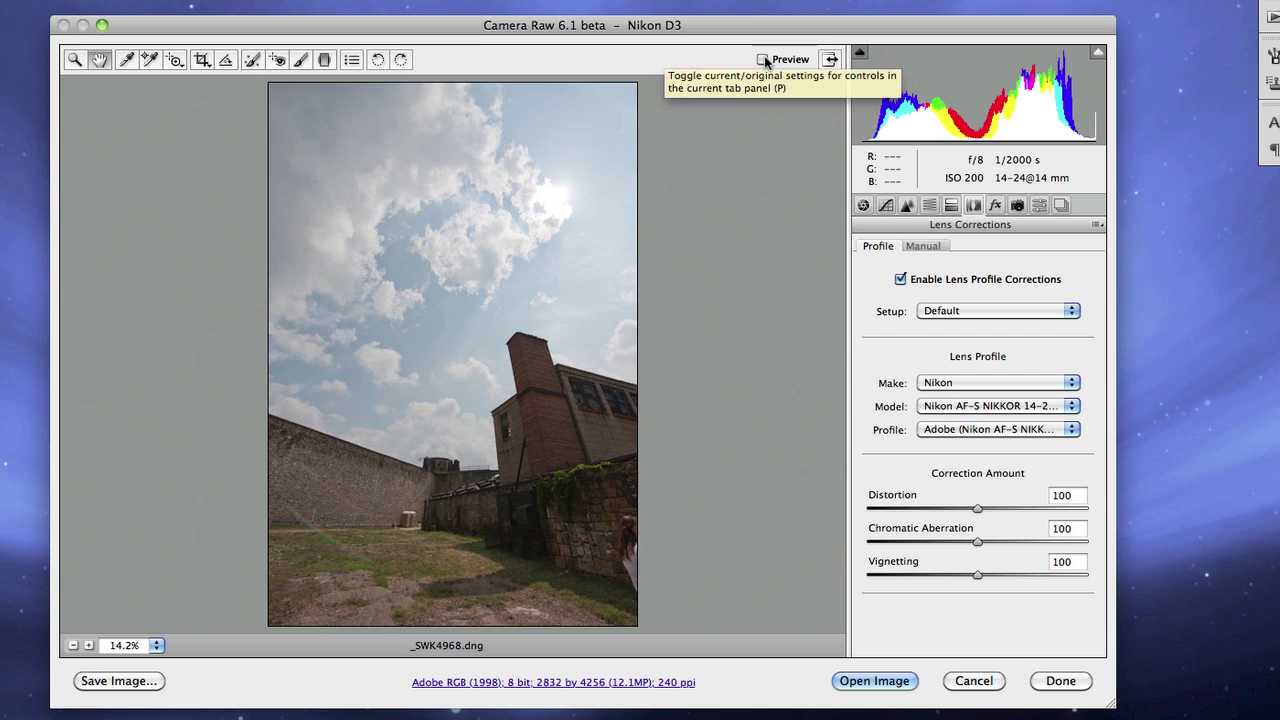
key("p")
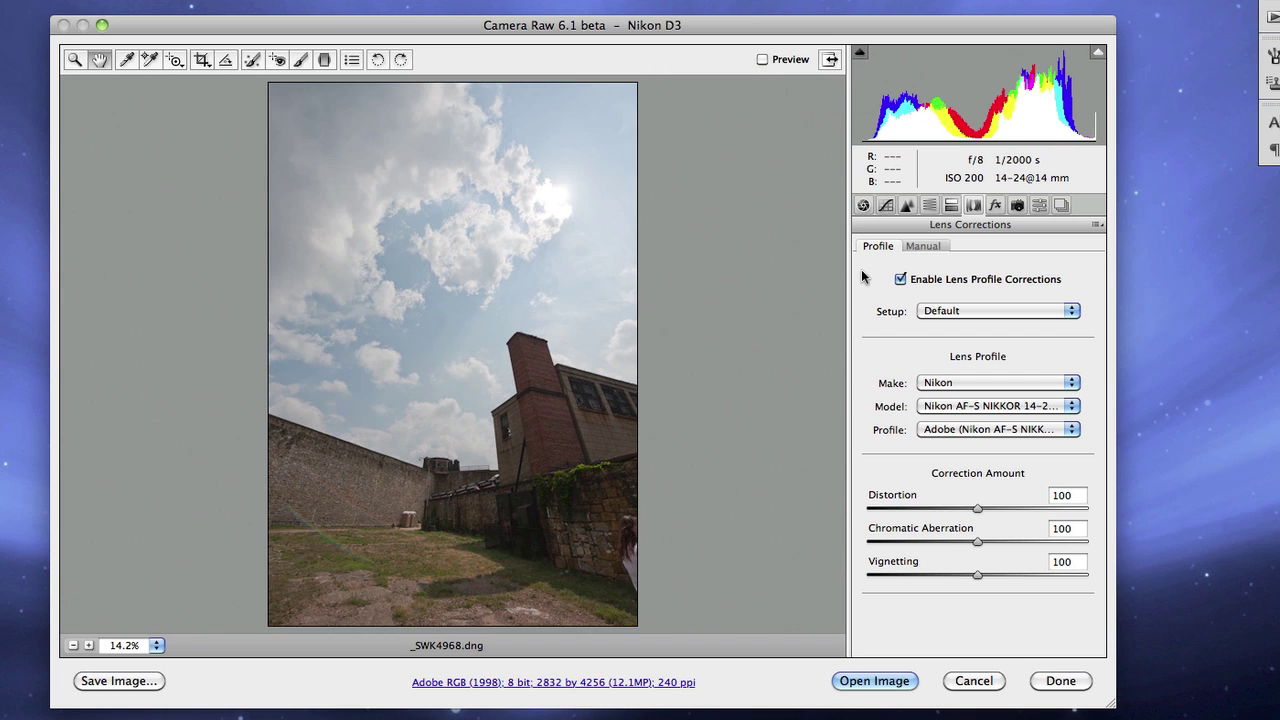
key("p")
key("p")
key("p")
key("p")
key("p")
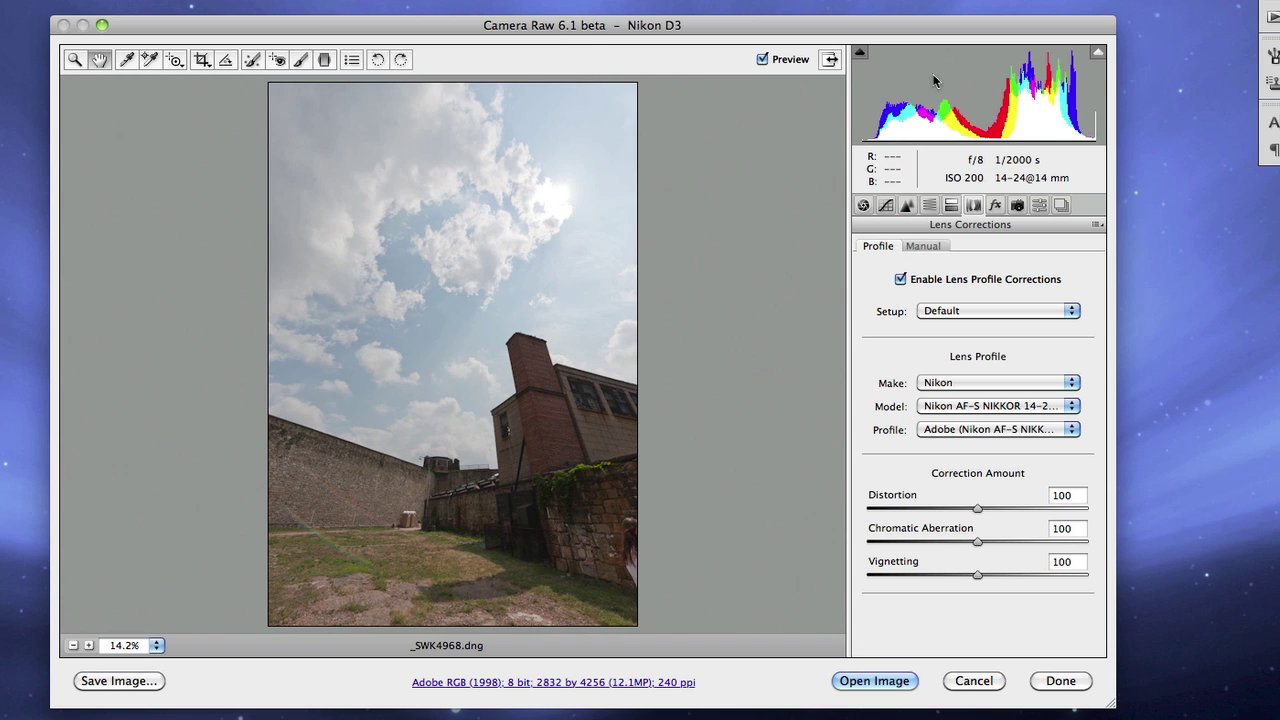
key("p")
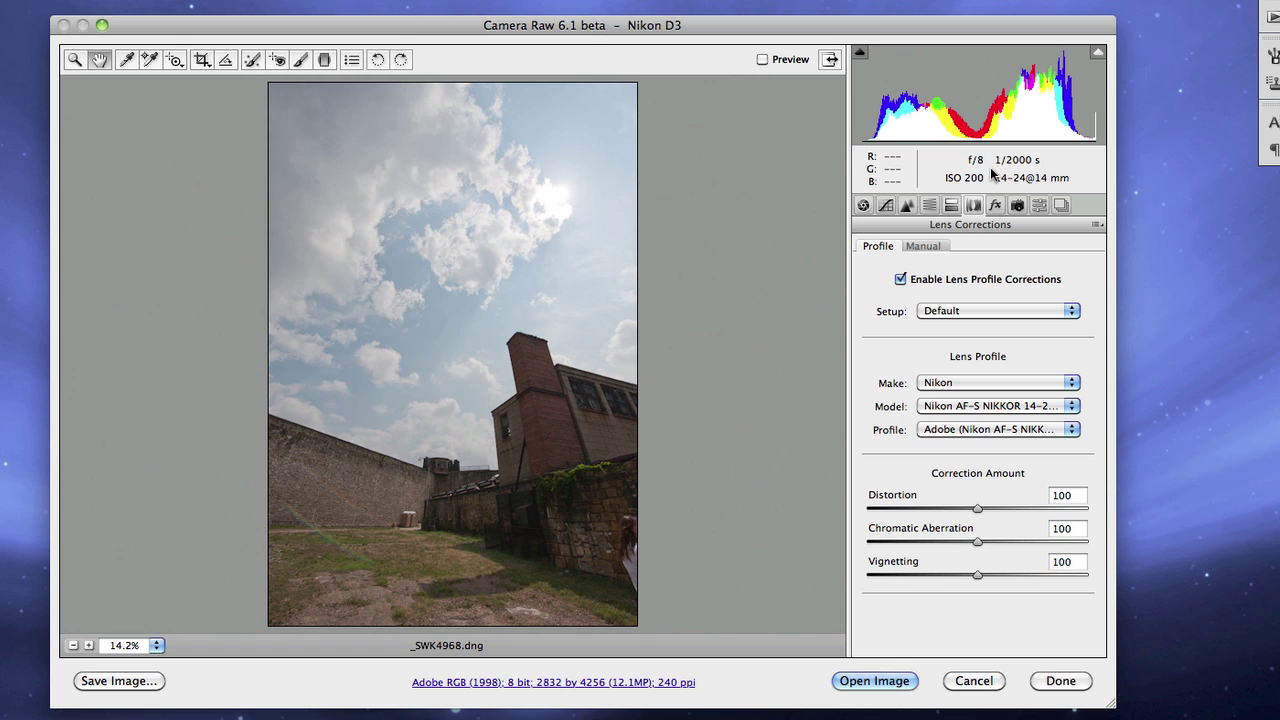
Step: Restore the corrected preview, try Distortion at 123, then set it back to 100
key("p")
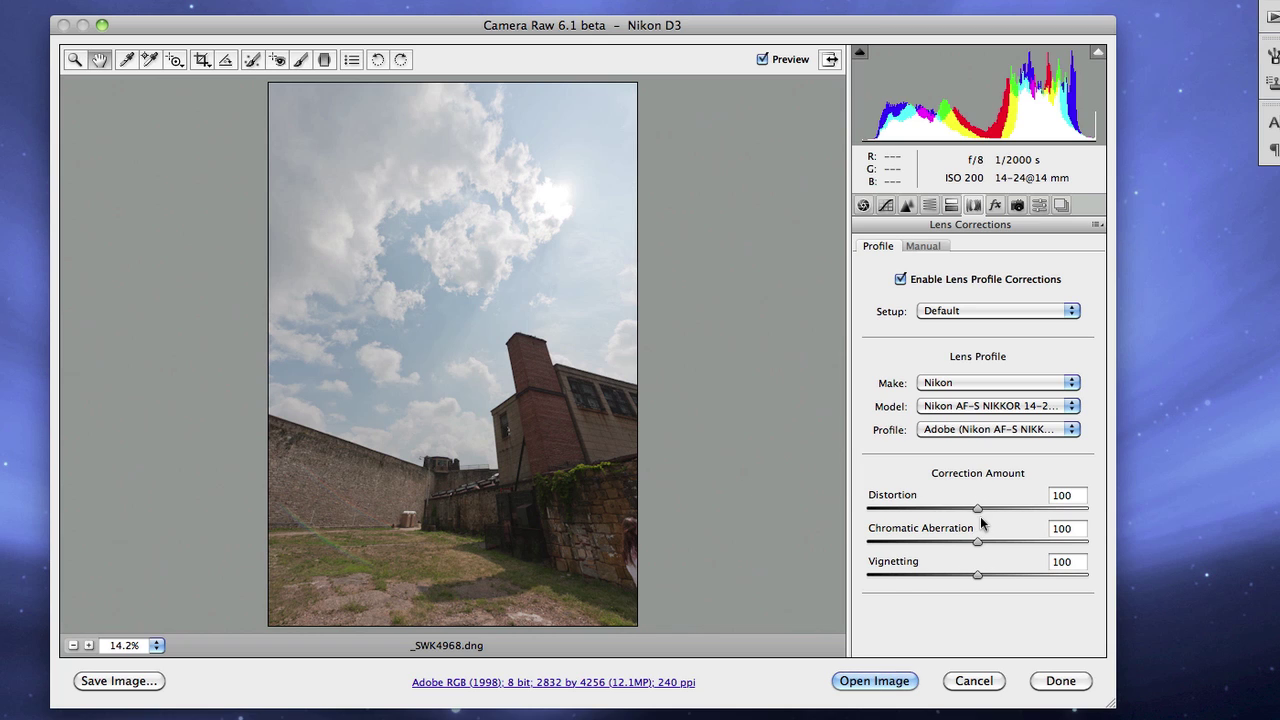
mouse_move(977, 508)
left_mouse_down()
mouse_move(1002, 505)
mouse_move(965, 509)
left_mouse_up()
type("100")
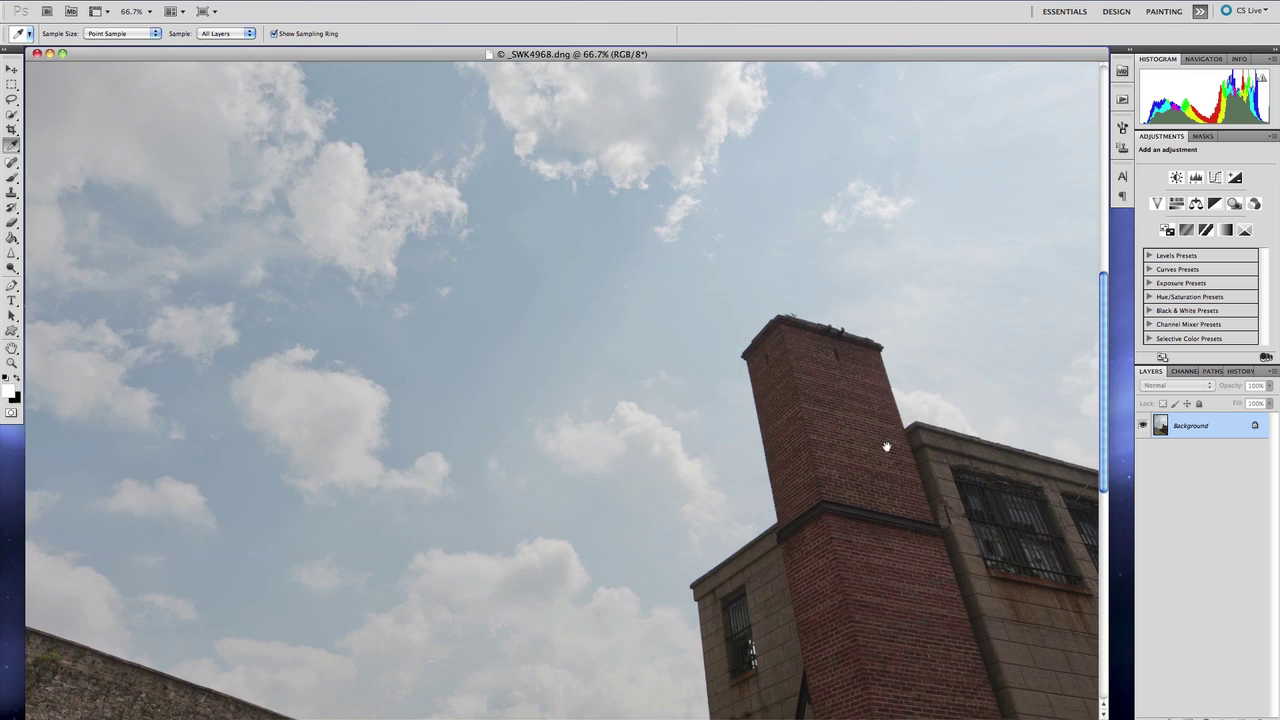
Step: Set the Spot Healing Brush to Content-Aware and enlarge it to 70 px
scroll(886, 446, "down", 10)
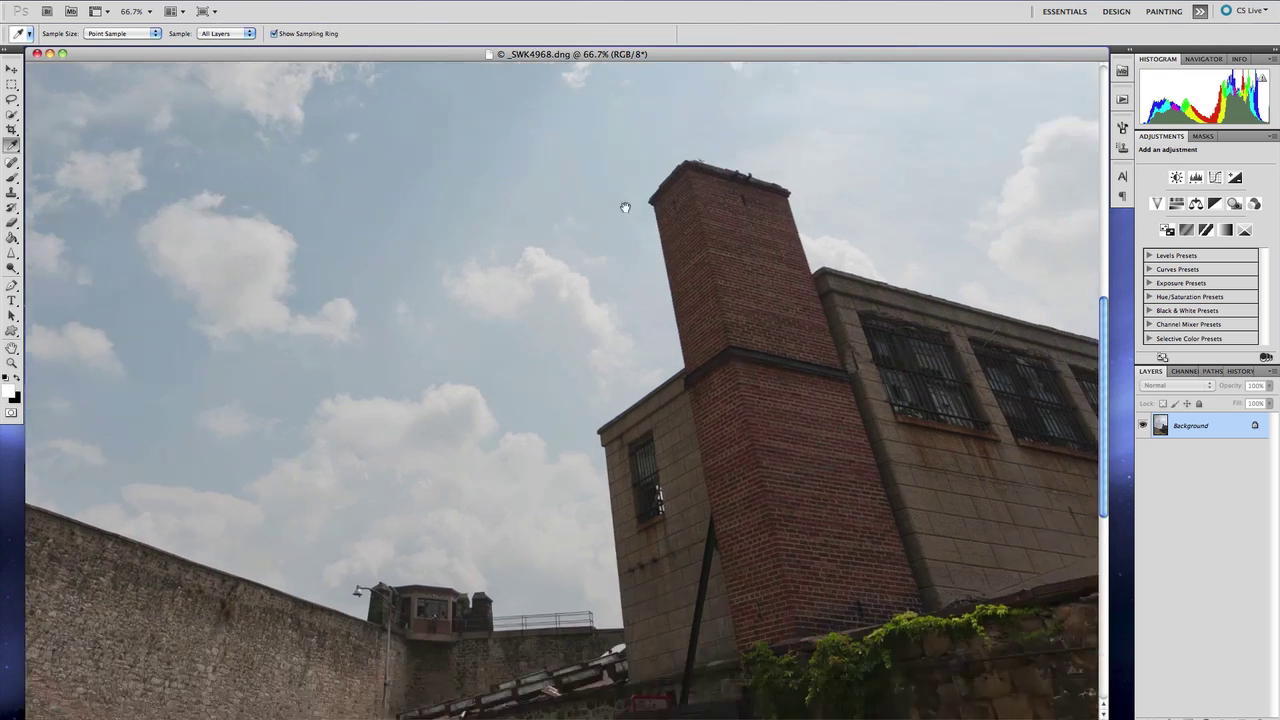
scroll(1009, 541, "down", 2)
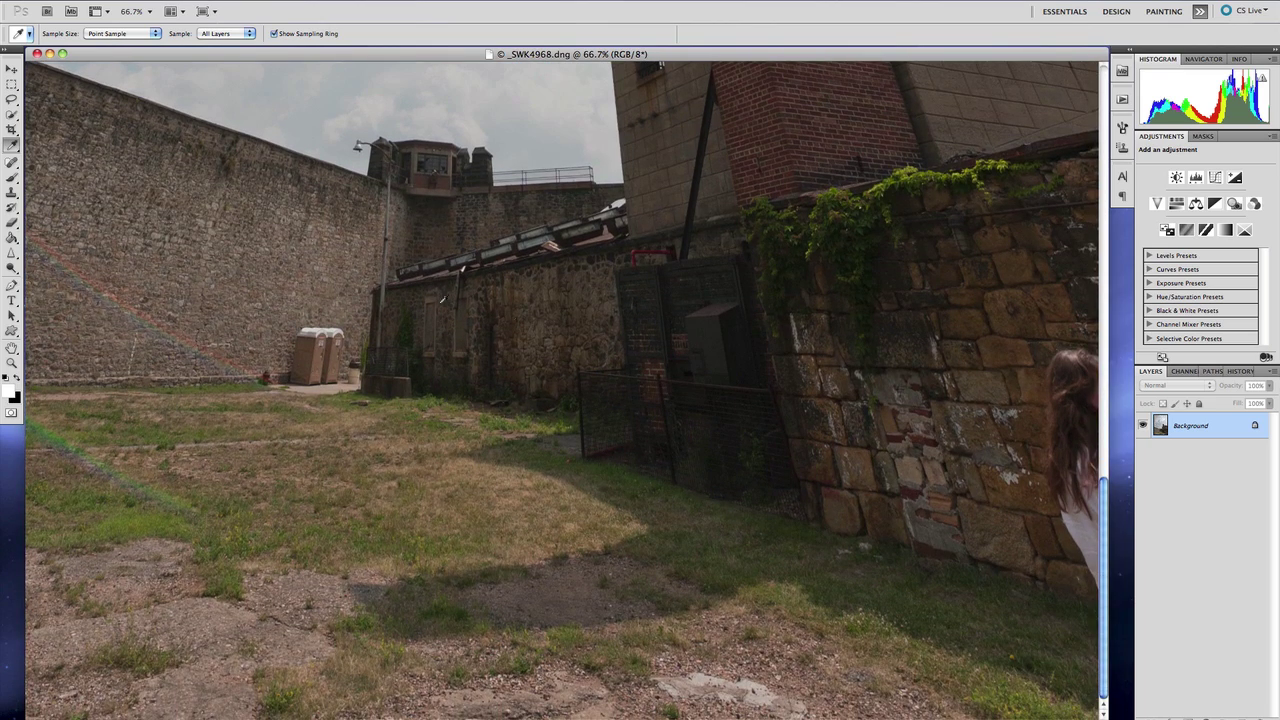
left_click(12, 162)
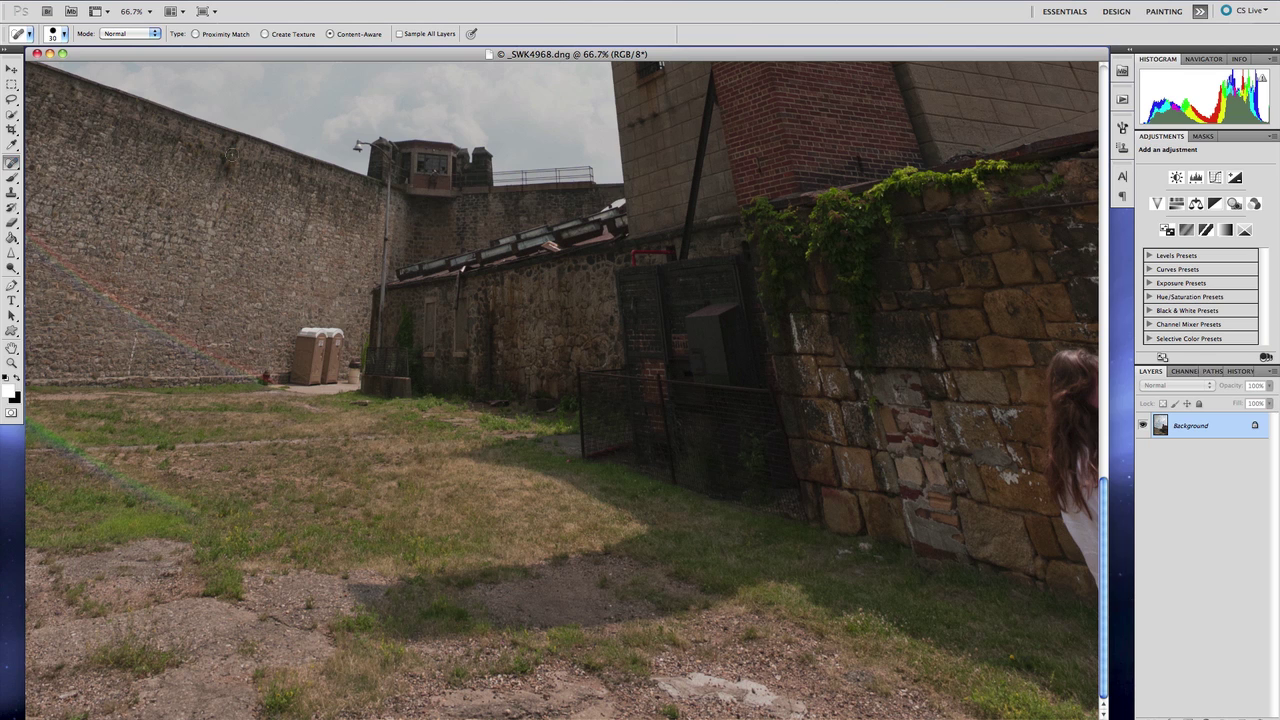
key("bracketright")
key("bracketright")
key("bracketright")
Step: Paint over the person and leftover dark patches at the right edge of the wall with stone texture
mouse_move(1072, 352)
left_mouse_down()
mouse_move(1039, 360)
mouse_move(1034, 401)
mouse_move(1044, 382)
mouse_move(1101, 368)
mouse_move(1069, 360)
mouse_move(1046, 424)
mouse_move(1046, 514)
mouse_move(1094, 590)
mouse_move(1080, 466)
mouse_move(1080, 525)
mouse_move(1066, 496)
mouse_move(1069, 370)
mouse_move(1082, 466)
mouse_move(1092, 383)
mouse_move(1093, 465)
left_mouse_up()
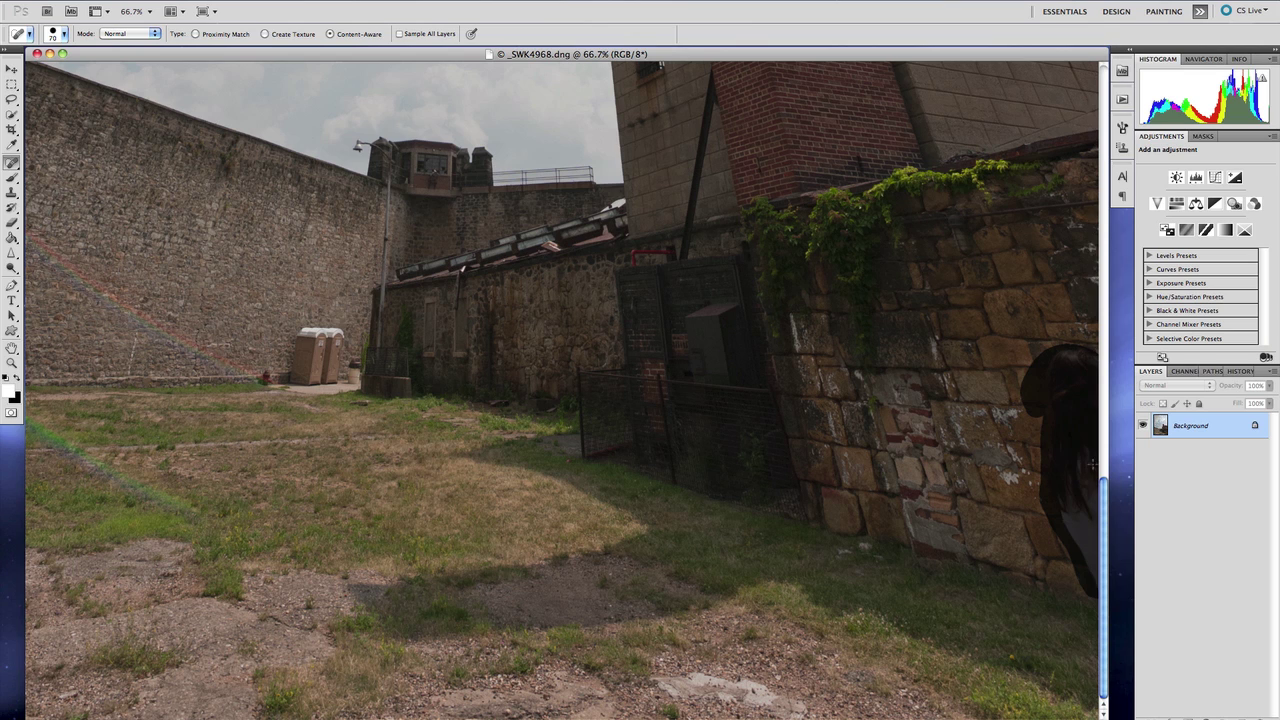
mouse_move(1092, 395)
left_mouse_down()
mouse_move(1076, 487)
mouse_move(1040, 400)
left_mouse_up()
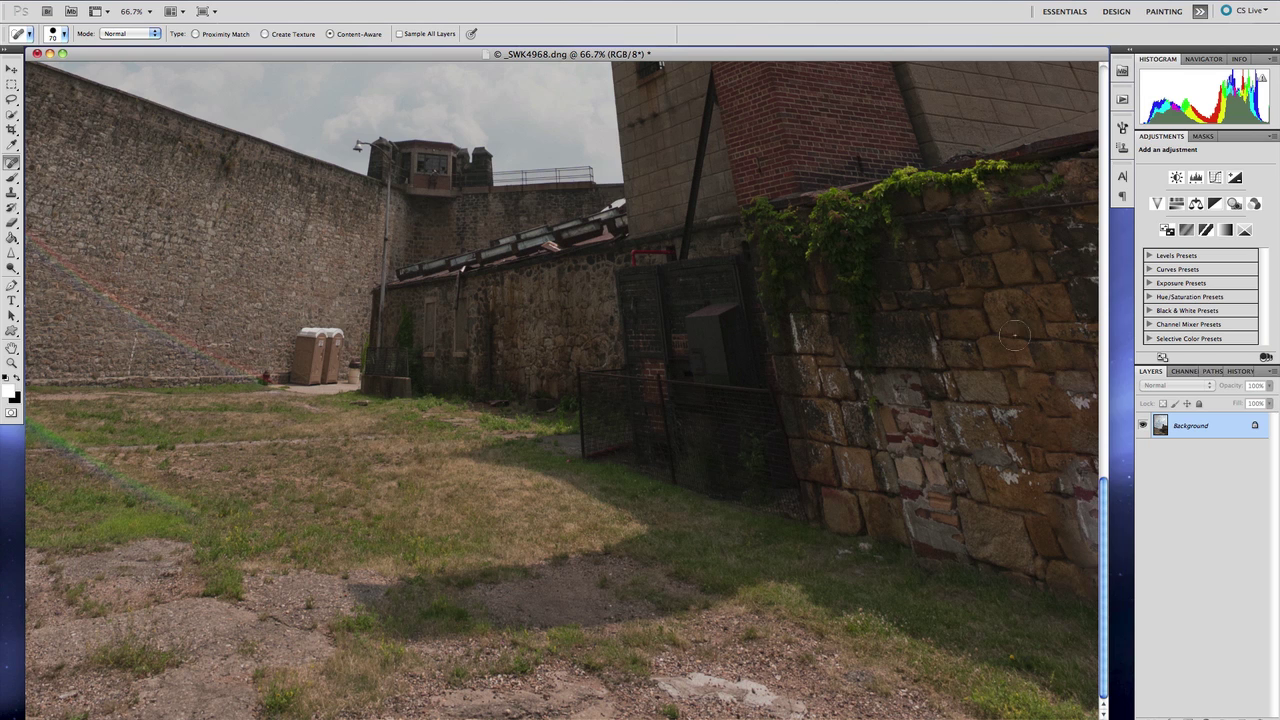
left_click_drag(1068, 397, 1071, 397)
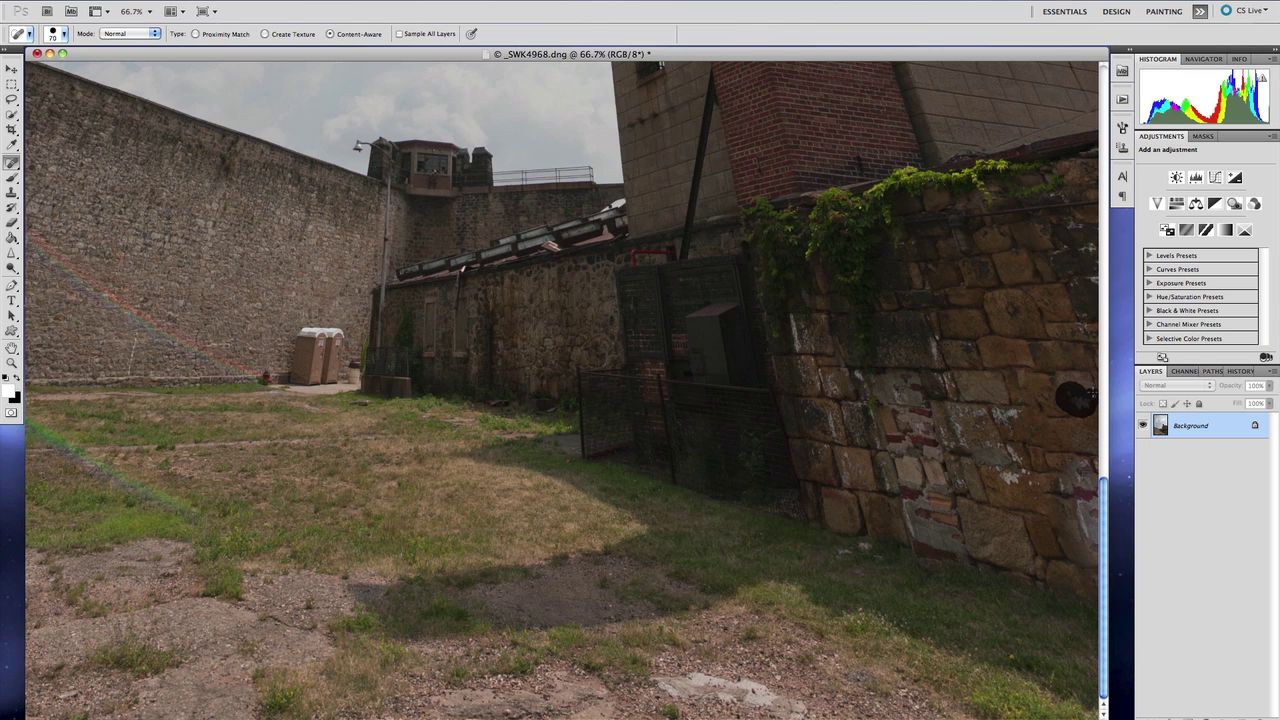
left_click_drag(1091, 393, 1095, 390)
left_click_drag(1058, 431, 1097, 399)
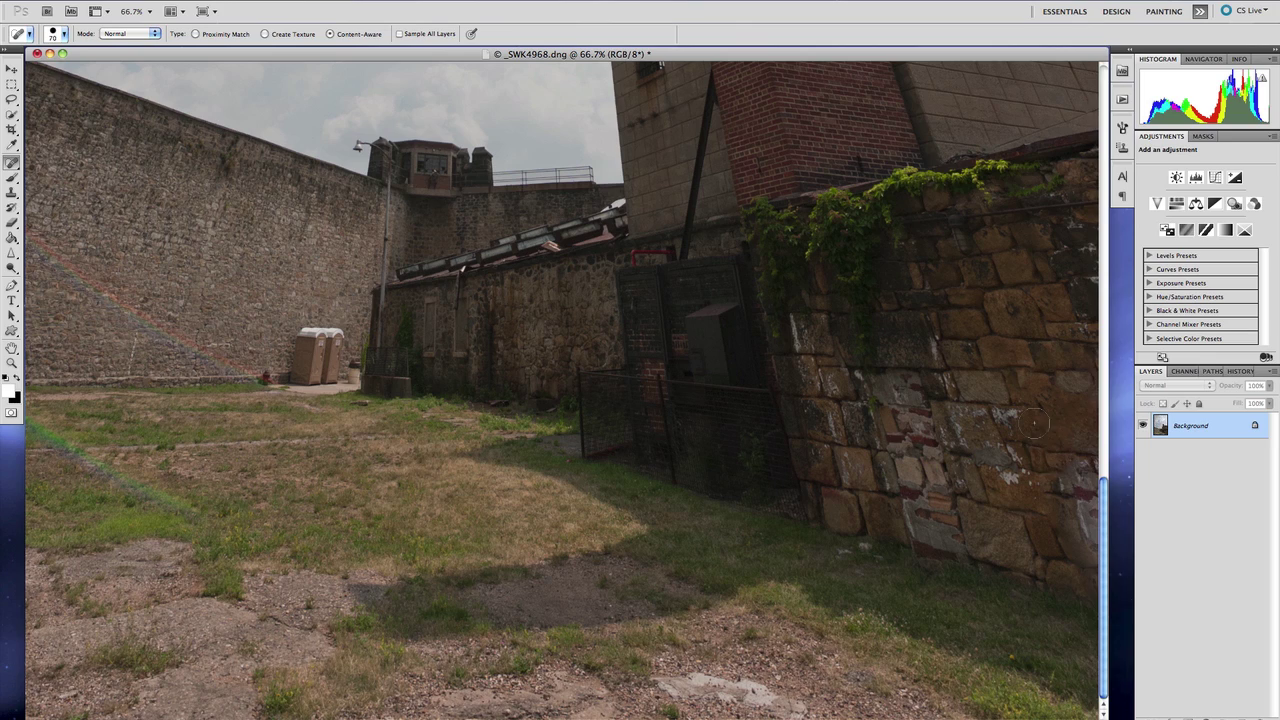
left_click_drag(418, 258, 662, 376)
Step: Heal a small blemish in the cloudy sky at the upper left
scroll(662, 376, "up", 10)
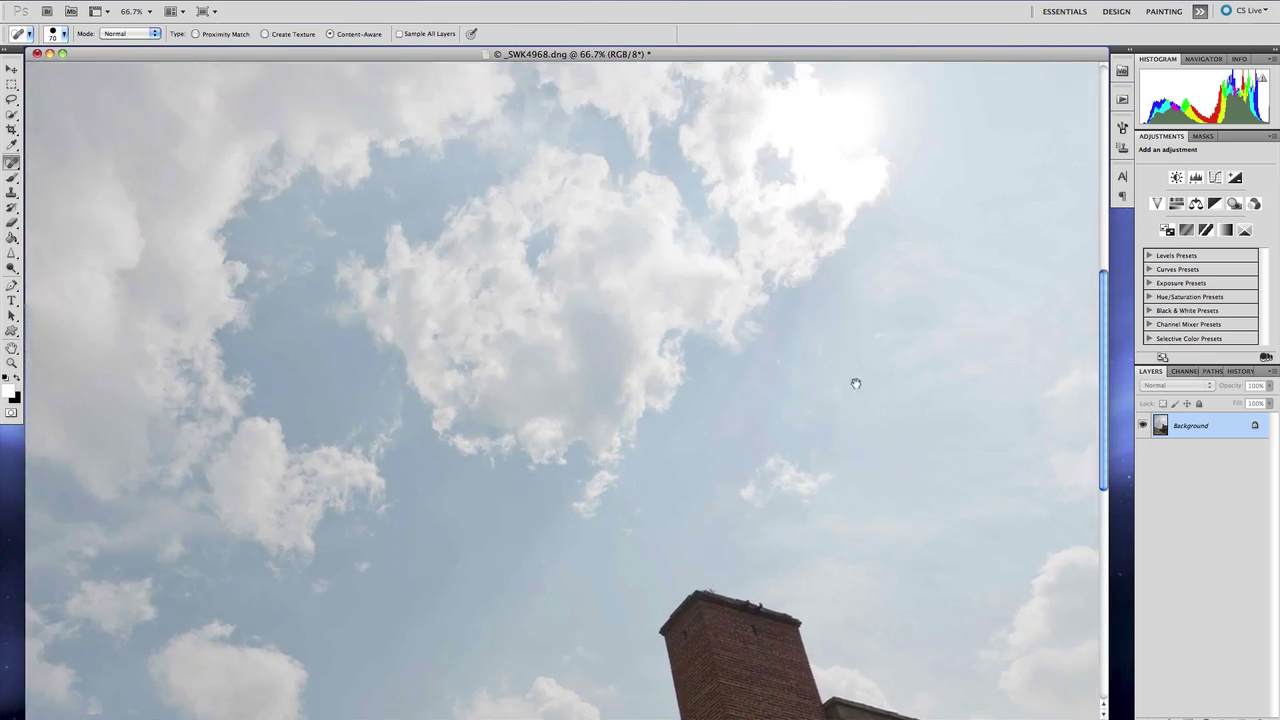
scroll(797, 309, "up", 5)
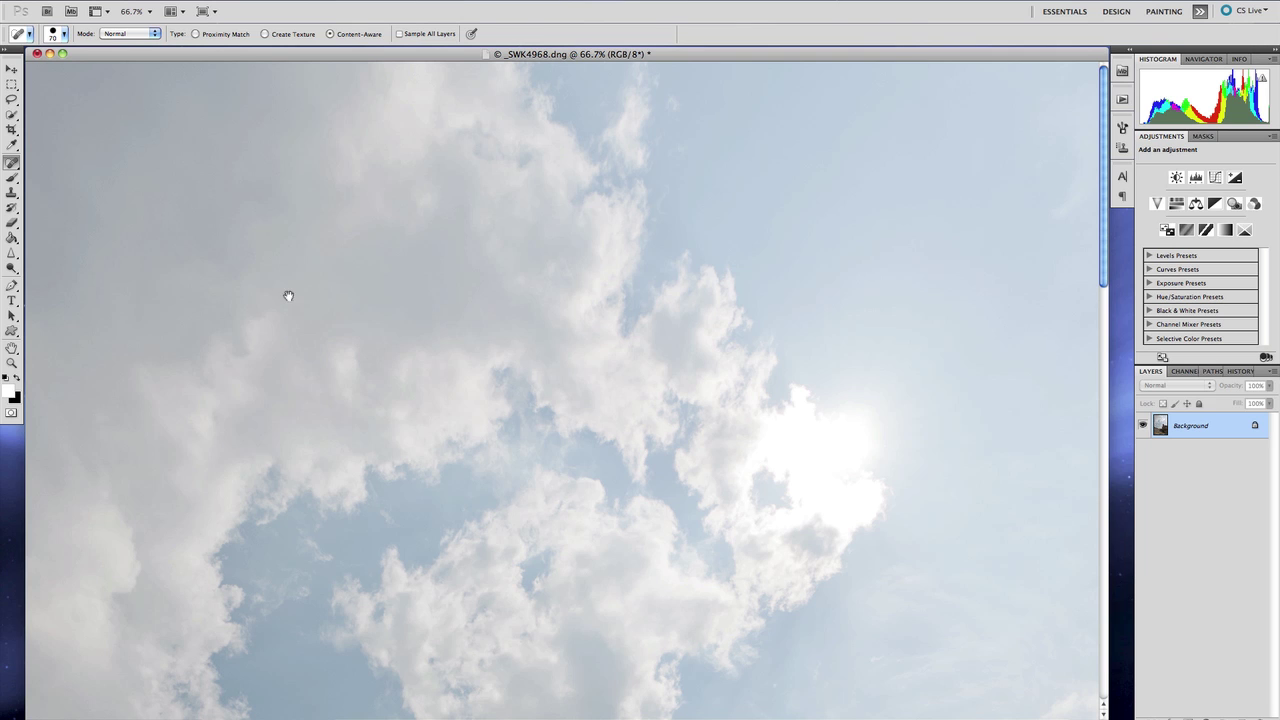
scroll(613, 298, "left", 5)
left_click_drag(172, 398, 185, 395)
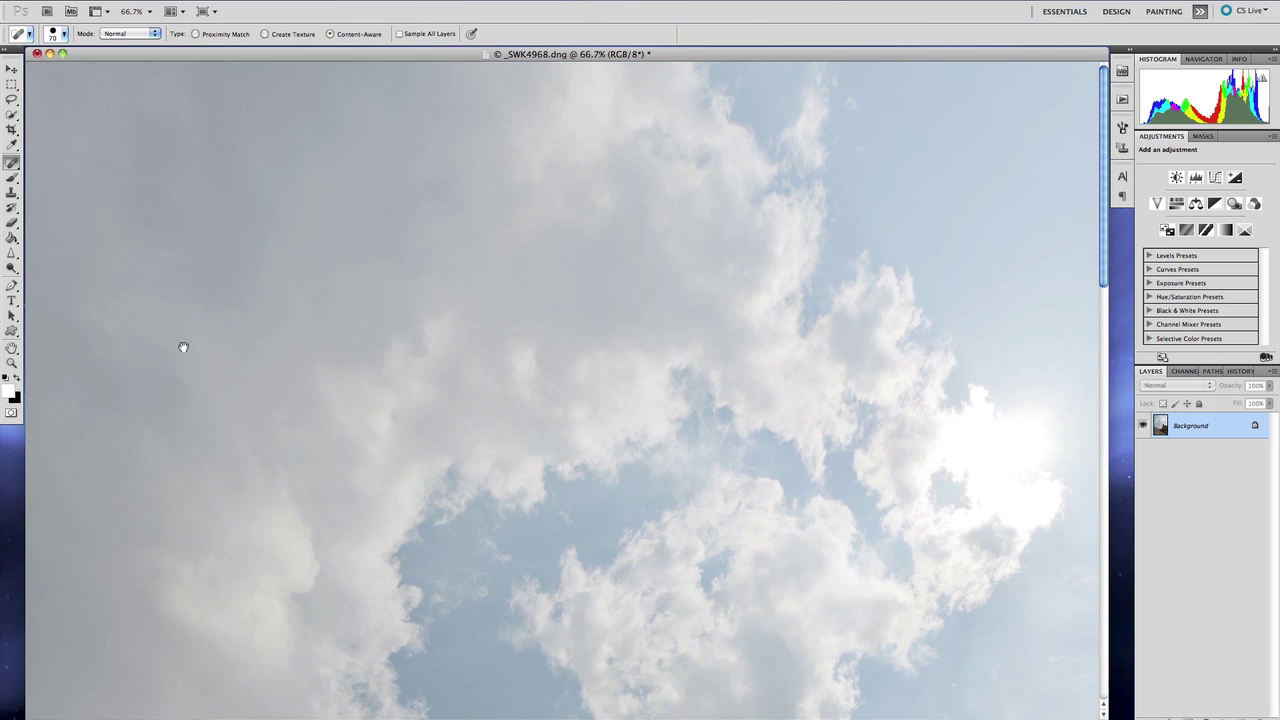
Step: Pan back down to bring more of the yard into view
scroll(897, 366, "right", 5)
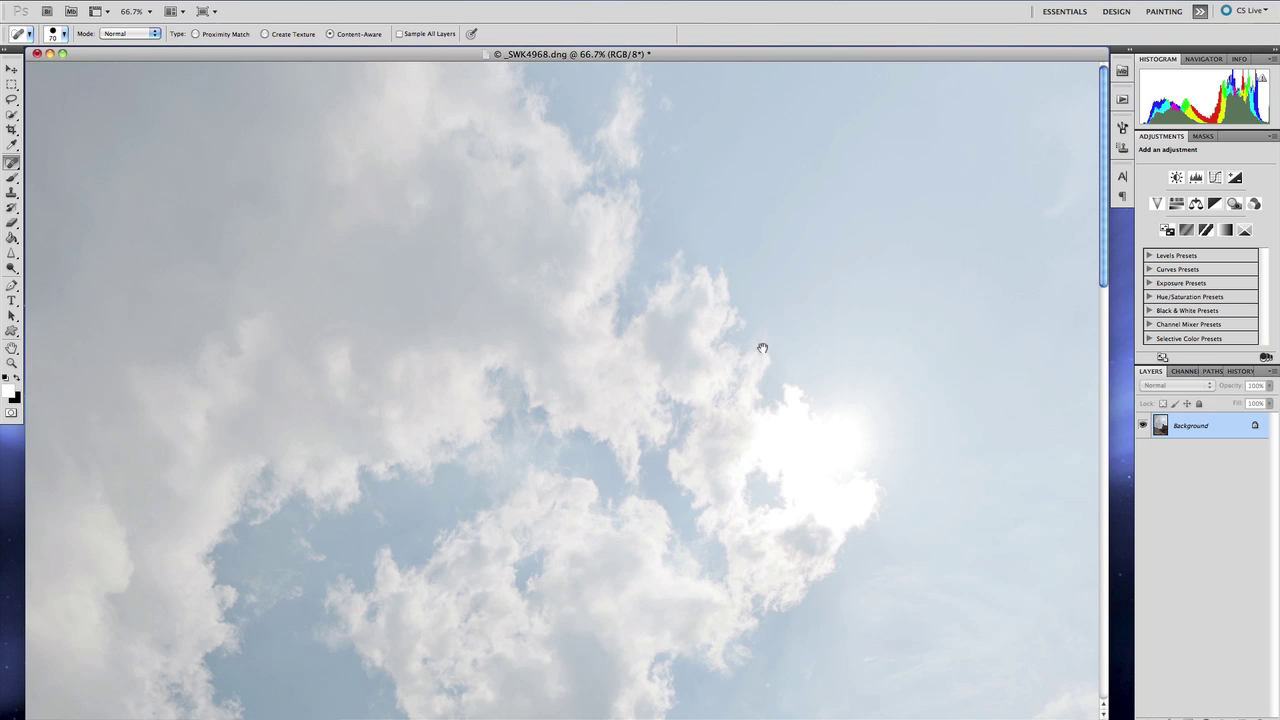
scroll(700, 343, "down", 2)
scroll(695, 542, "up", 2)
scroll(683, 554, "down", 10)
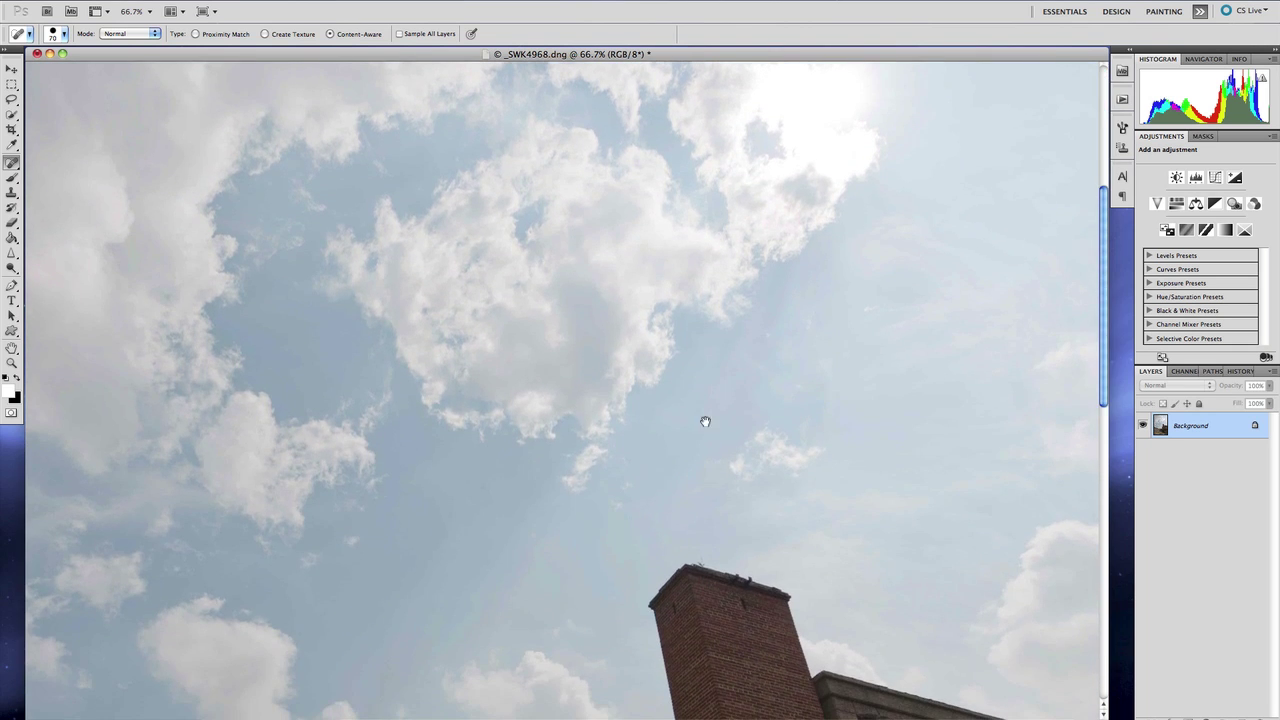
scroll(846, 449, "down", 7)
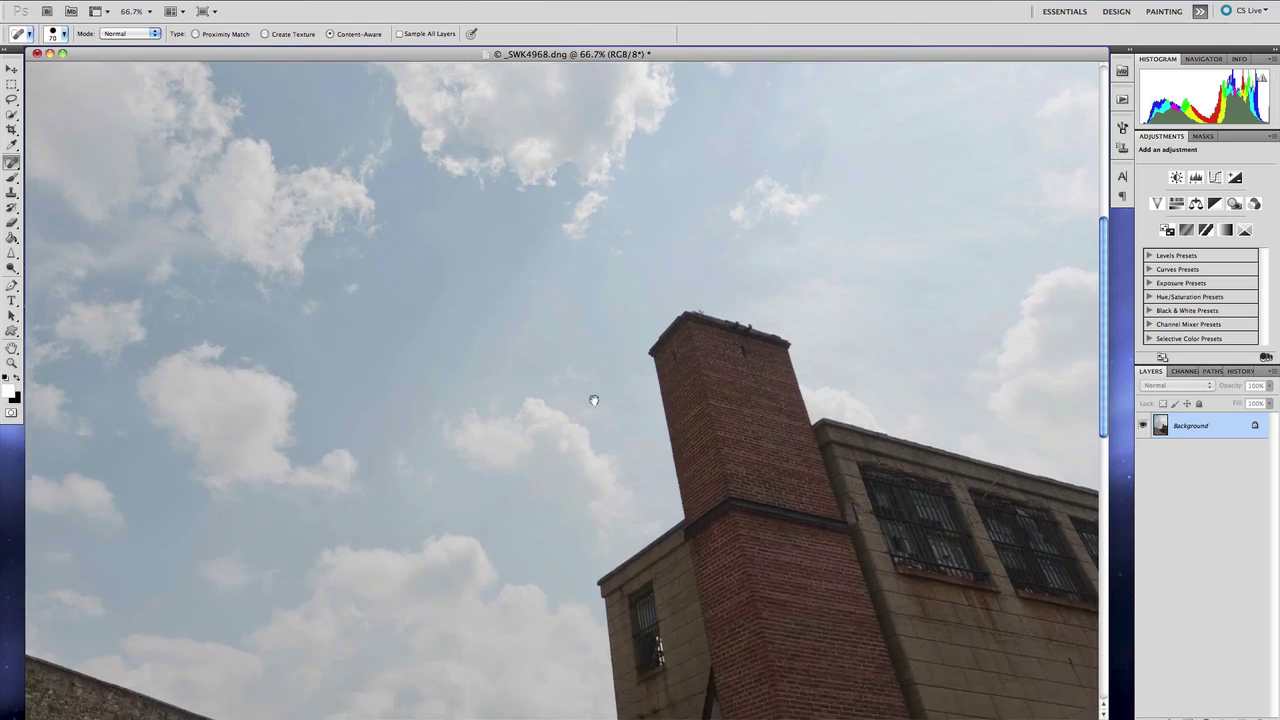
scroll(220, 371, "down", 2)
scroll(554, 389, "left", 5)
scroll(757, 446, "up", 2)
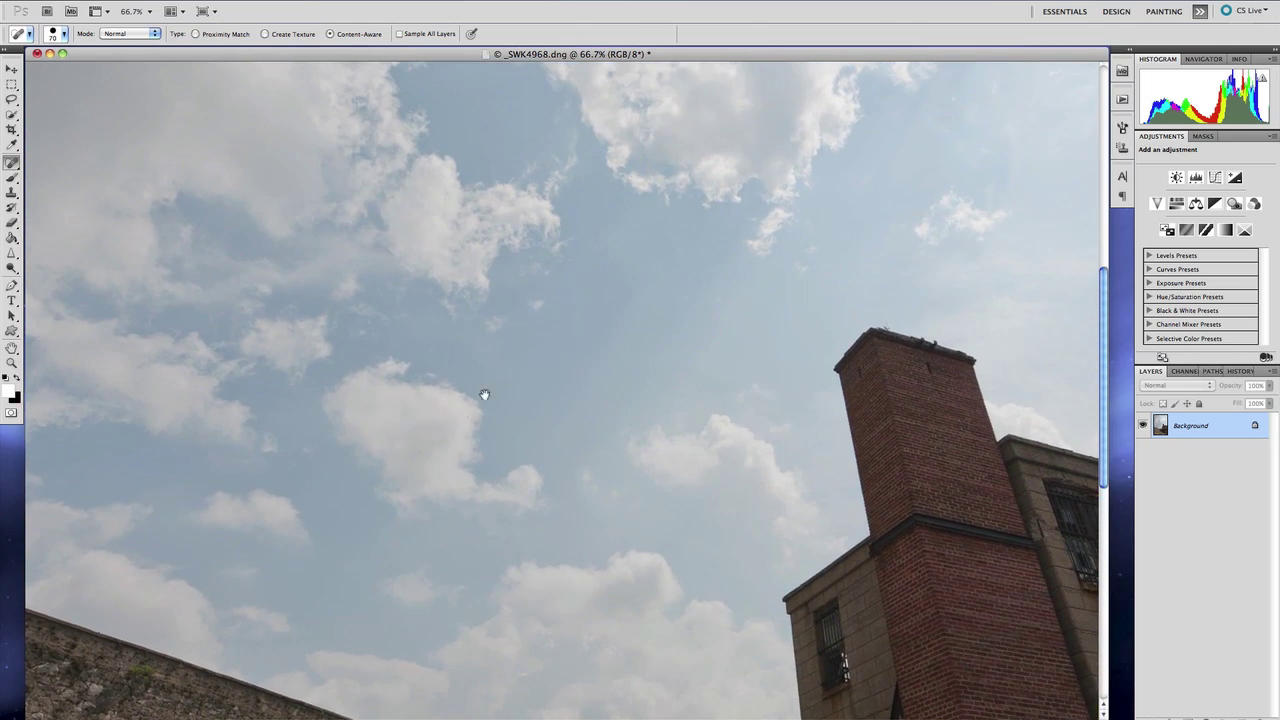
scroll(563, 546, "down", 12)
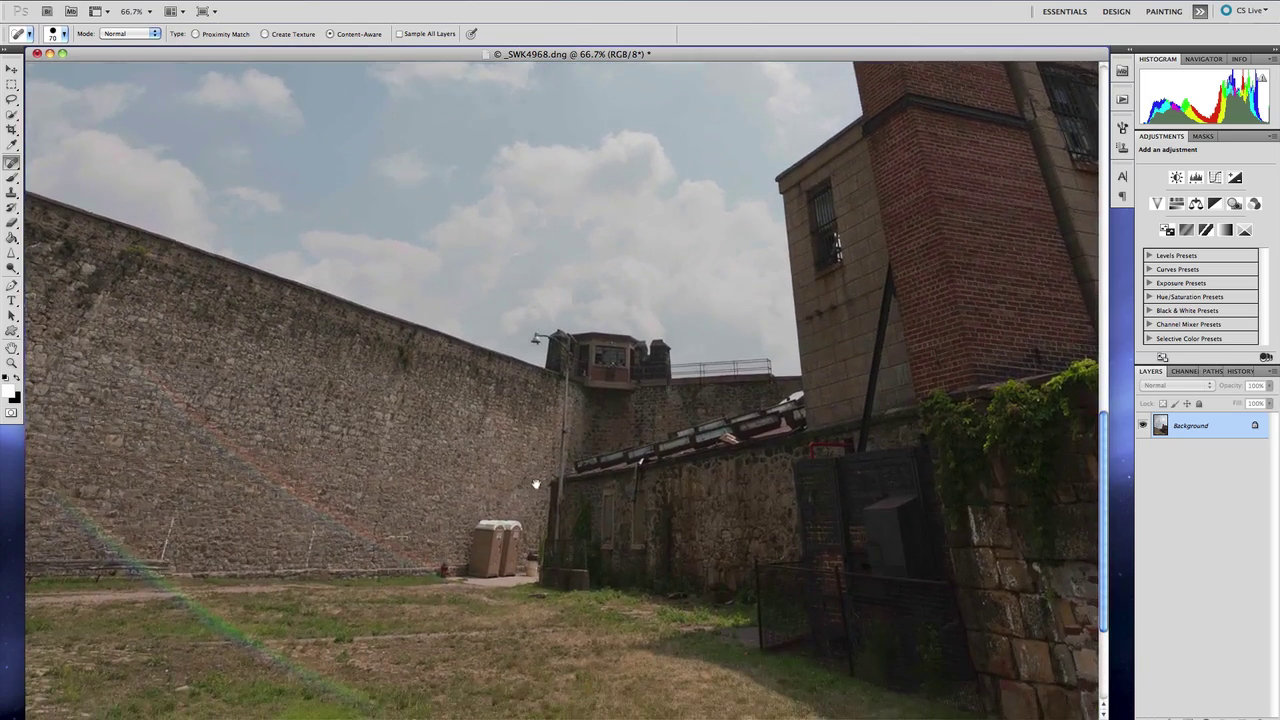
left_click_drag(536, 484, 400, 317)
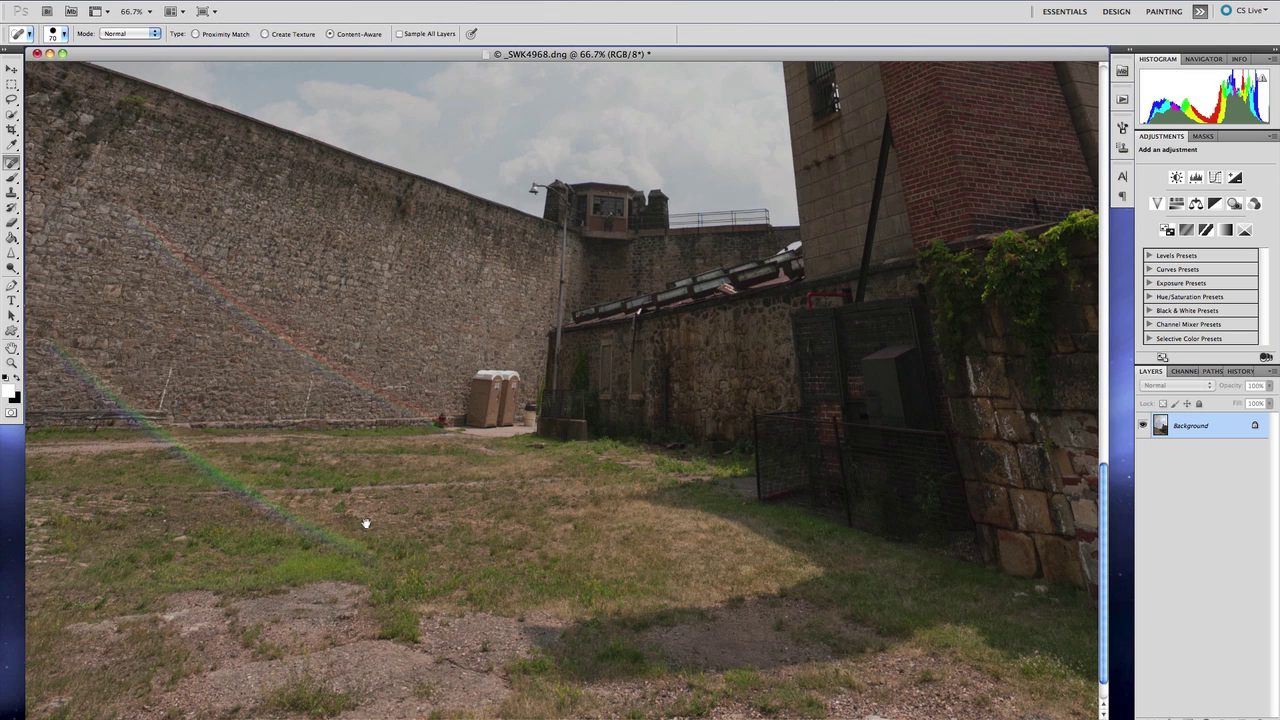